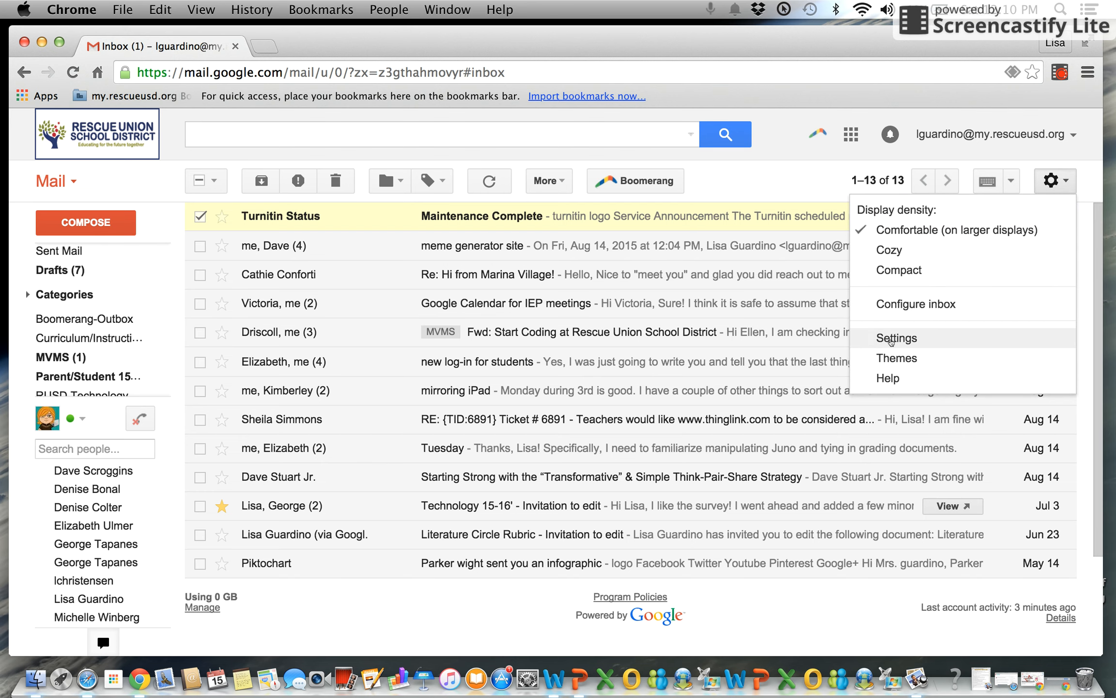
# Set the mail button labels to Text in the general settings and save the changes.
pyautogui.click(892, 339)
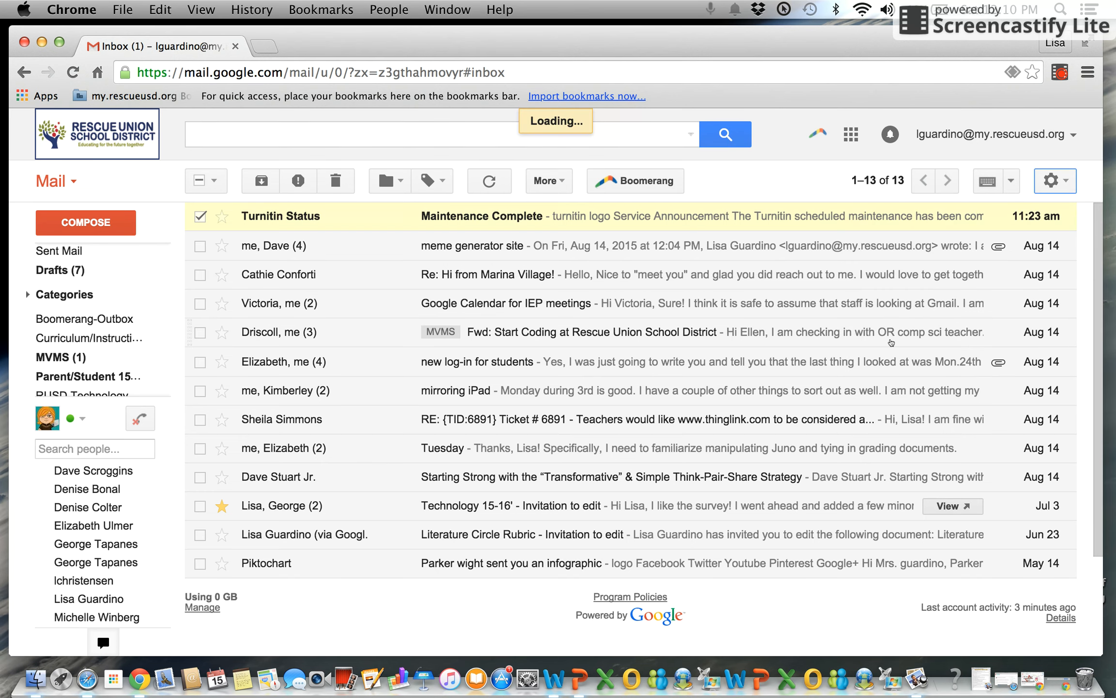
pyautogui.scroll(-5, 510, 618)
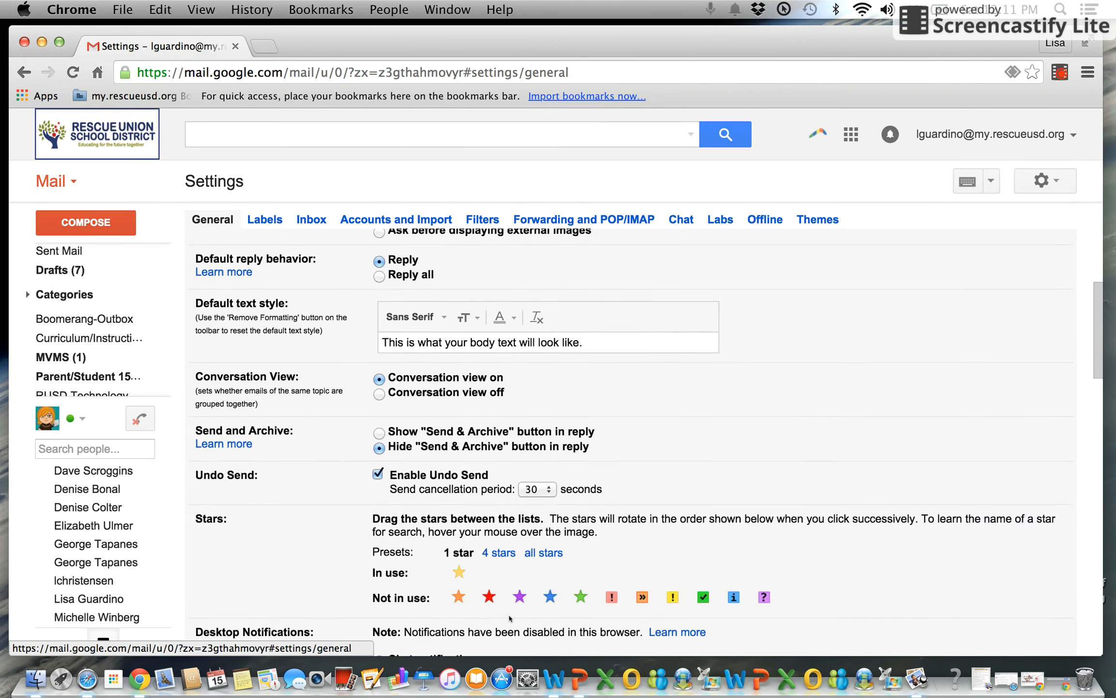
pyautogui.scroll(-6, 508, 618)
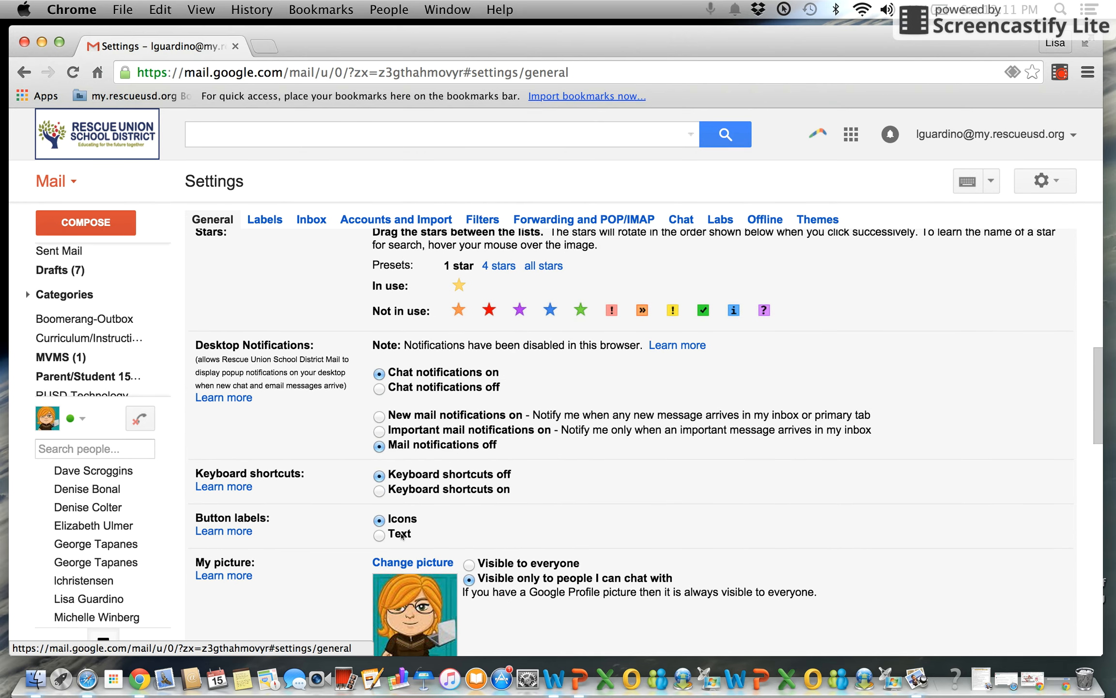
pyautogui.click(380, 535)
pyautogui.scroll(-10, 523, 540)
pyautogui.scroll(-6, 522, 540)
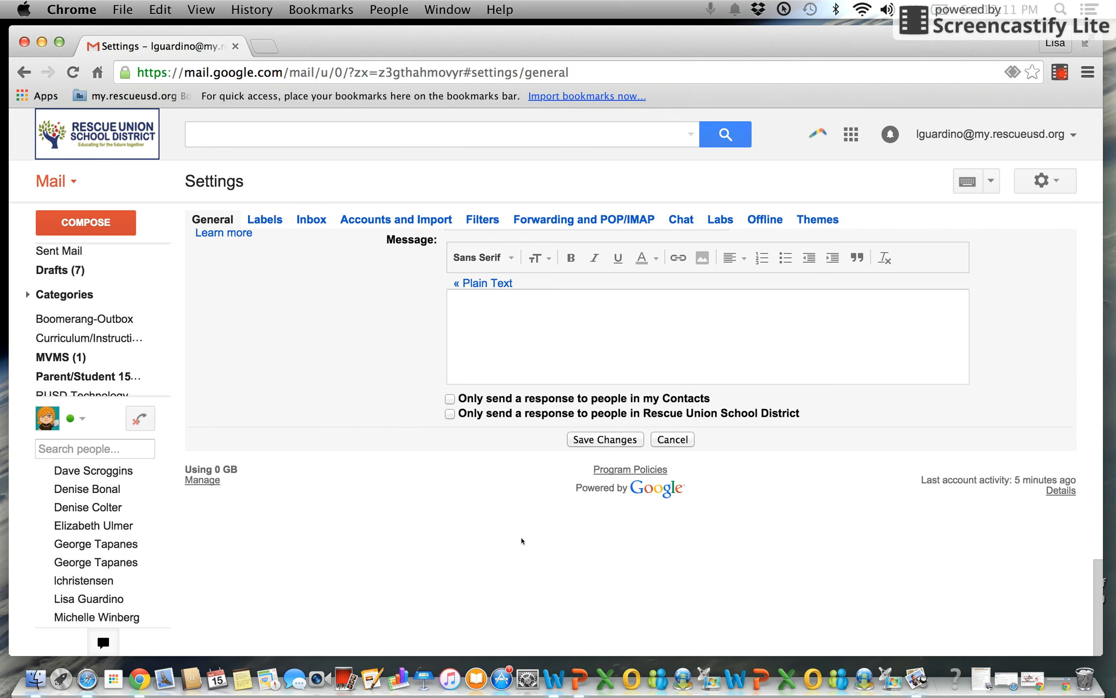
pyautogui.click(616, 440)
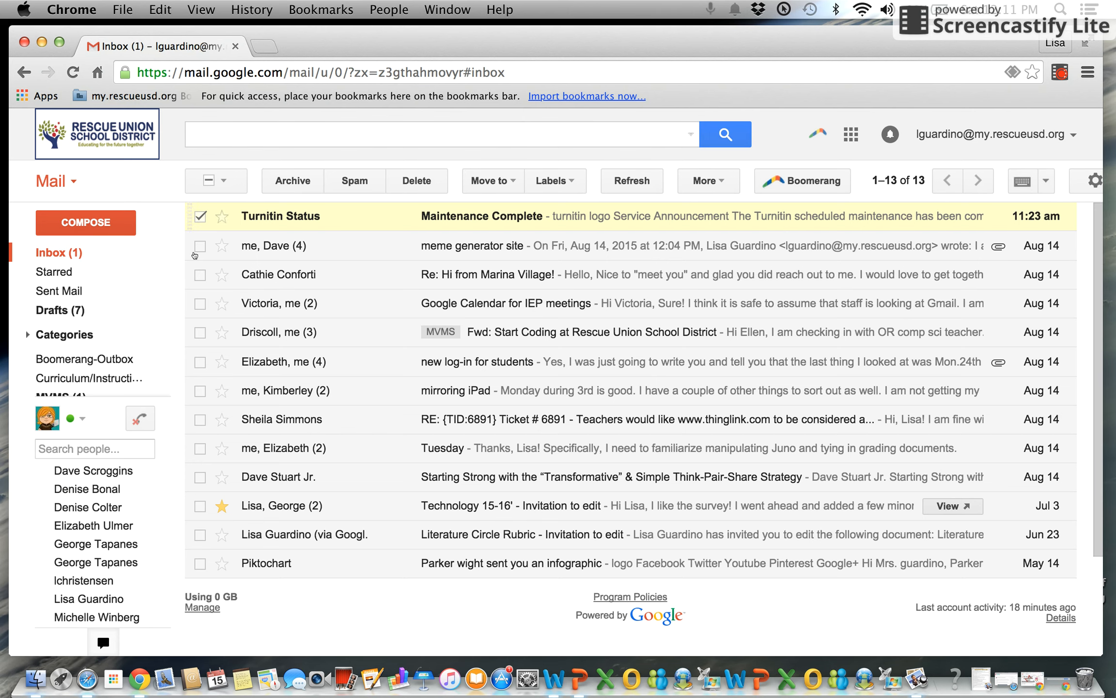
pyautogui.moveTo(112, 336)
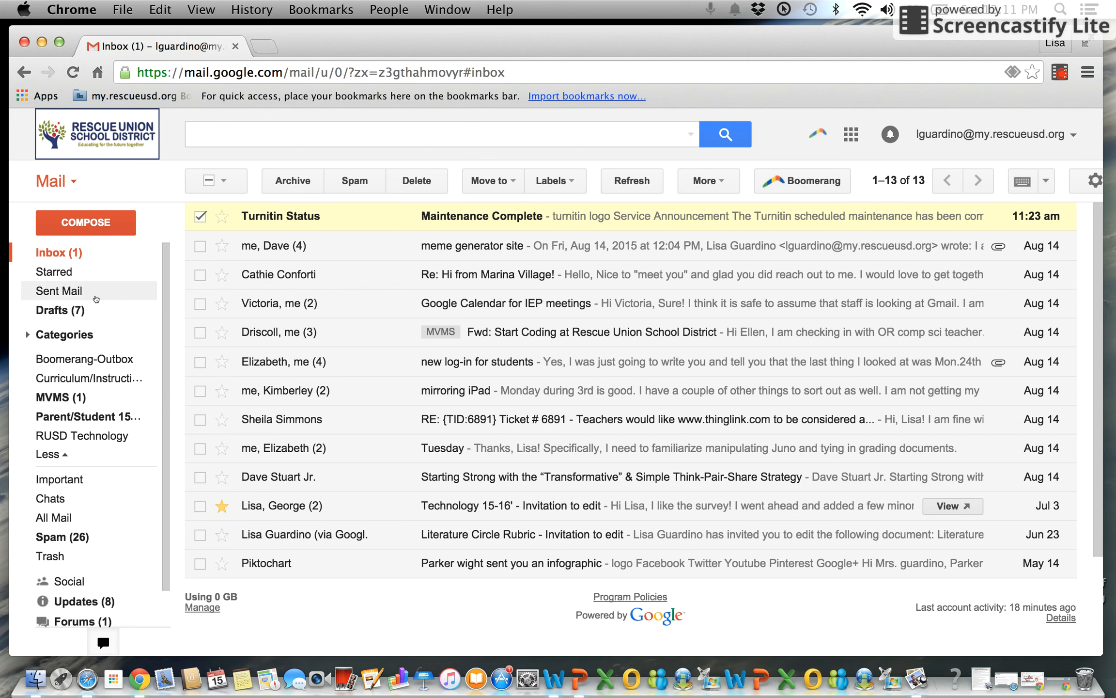
pyautogui.scroll(-2, 78, 474)
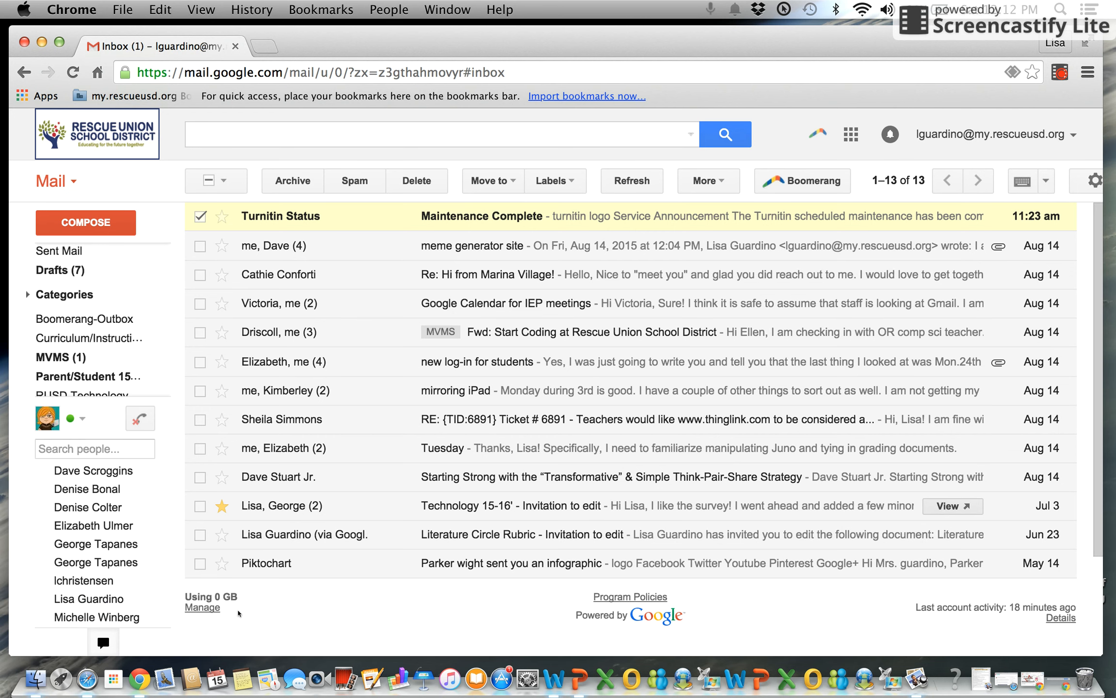
# Enable the Promotions and Updates inbox tabs, save the inbox configuration and reload the page.
pyautogui.click(1083, 181)
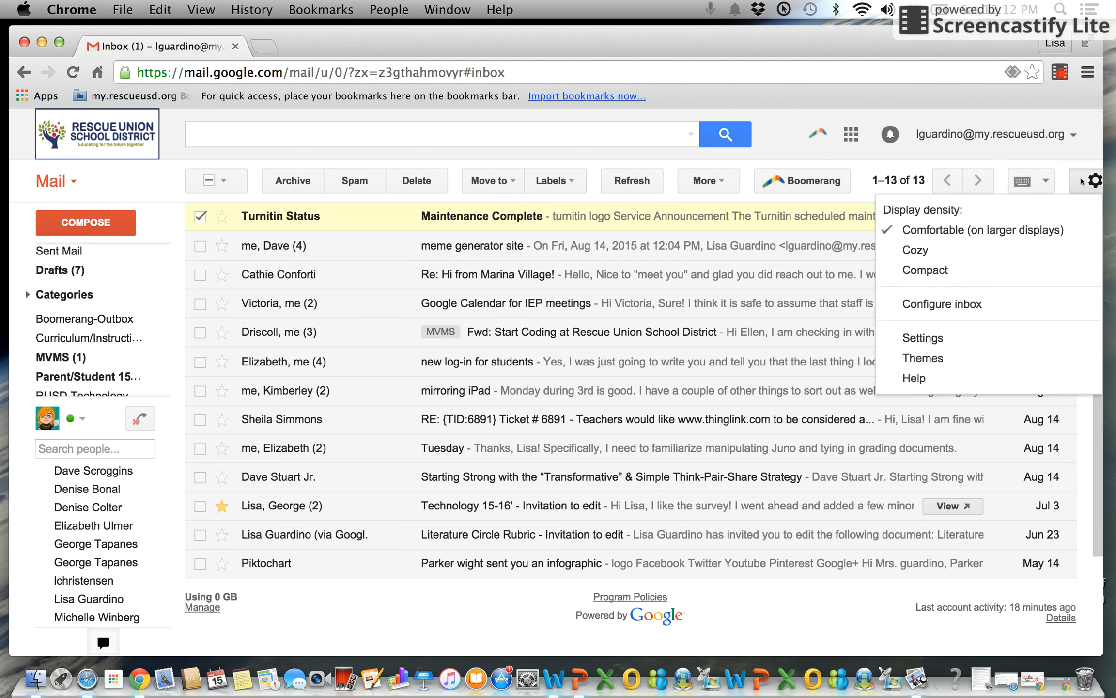
pyautogui.click(938, 303)
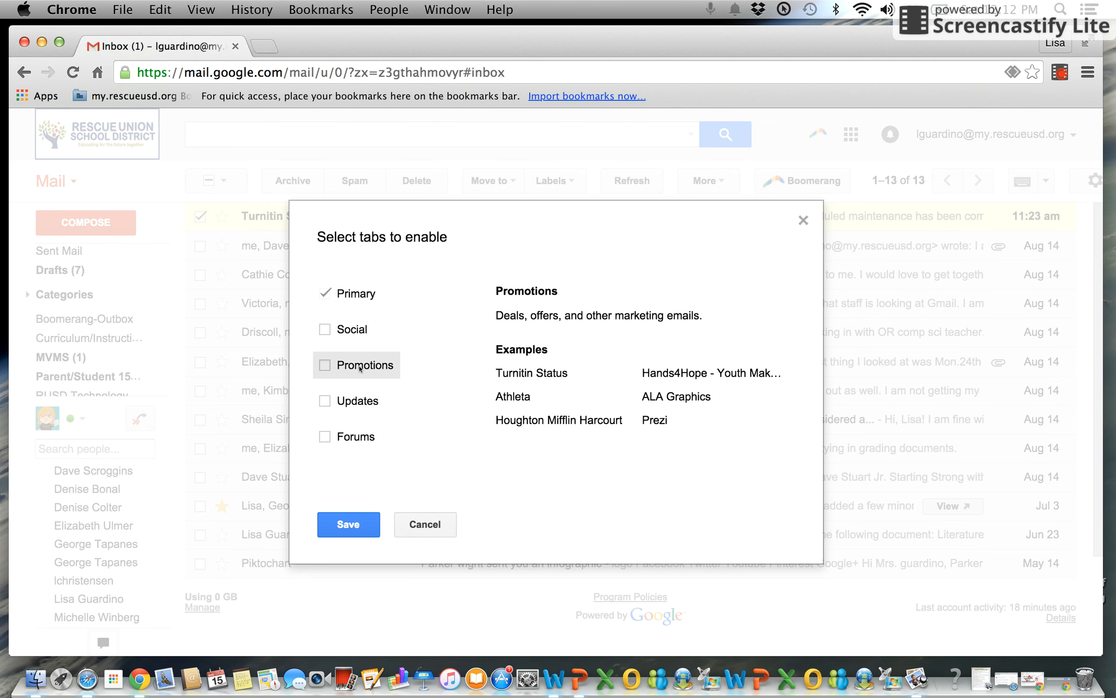
pyautogui.click(325, 366)
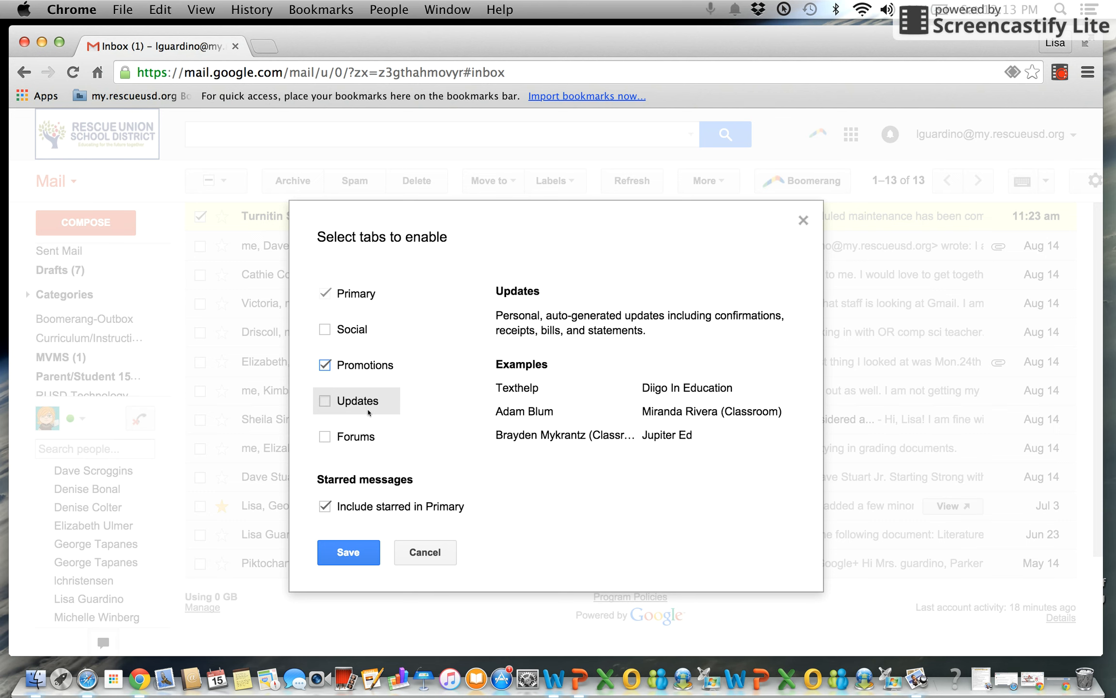
pyautogui.click(326, 401)
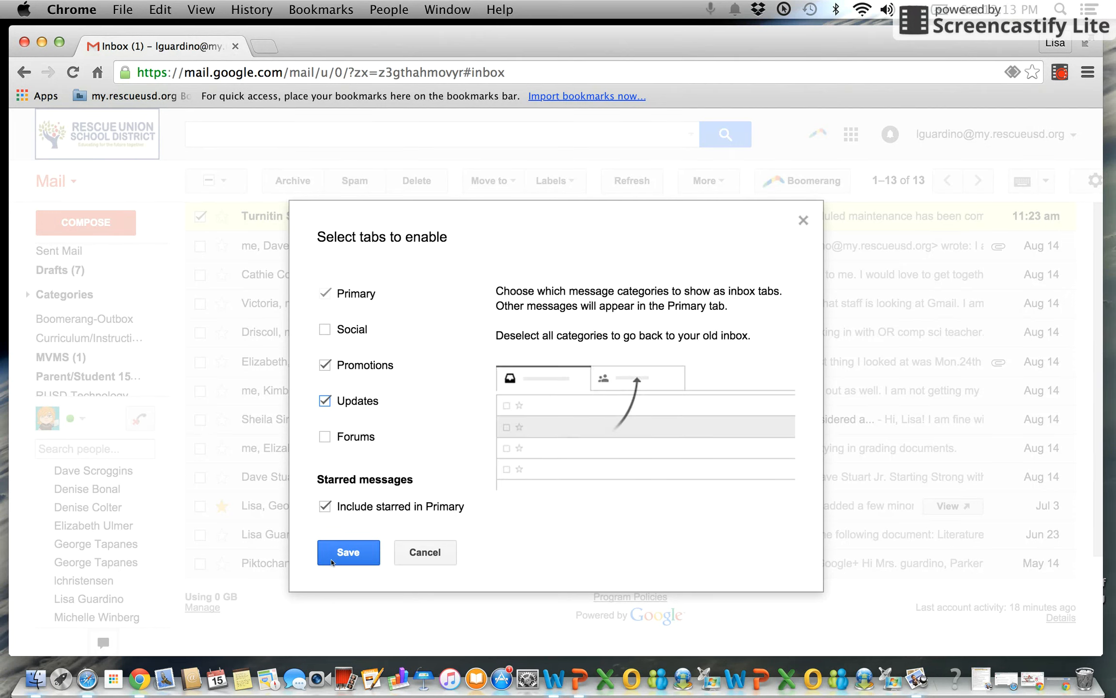
pyautogui.click(365, 557)
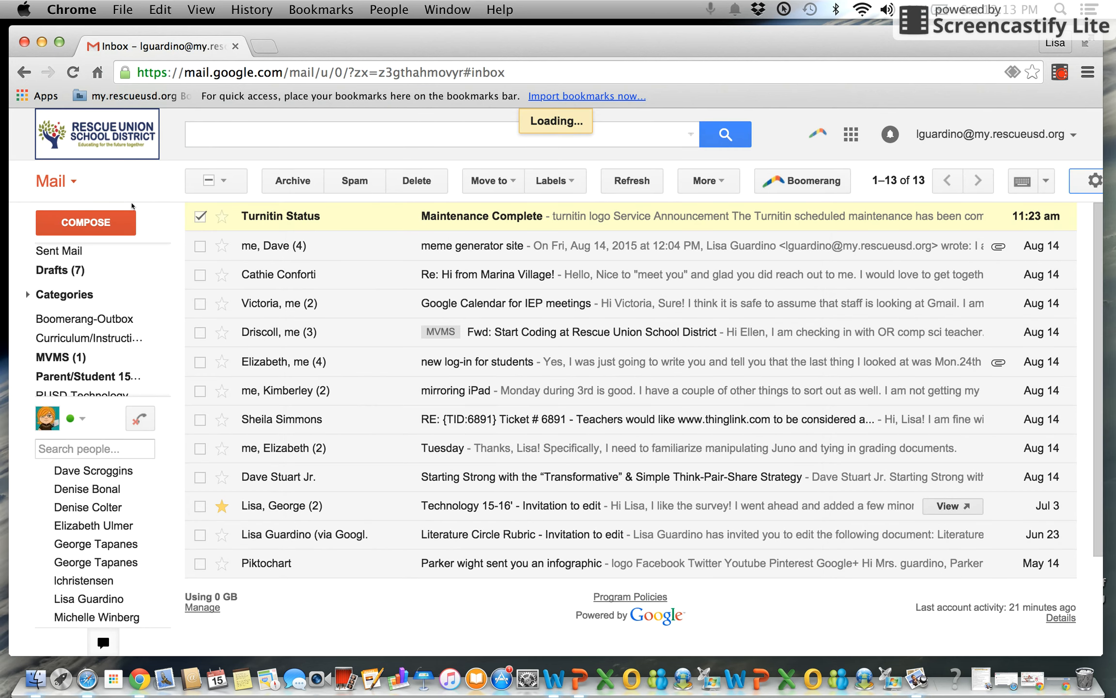
pyautogui.click(72, 73)
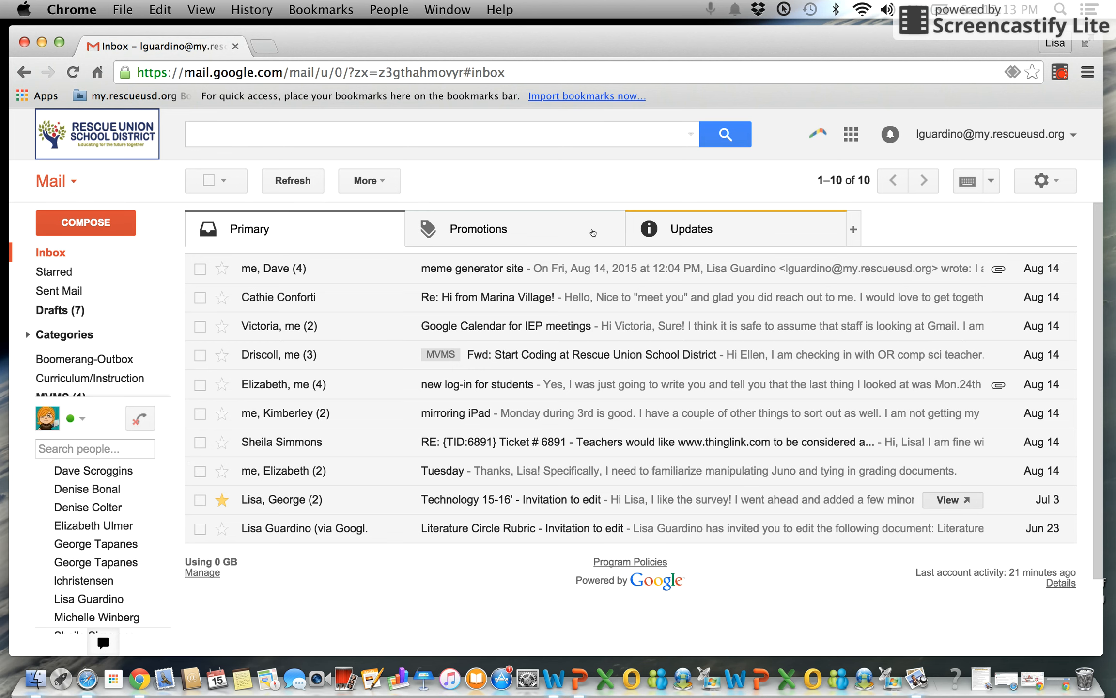
# Look through the Promotions and Updates tabs and the tab selection options, returning to the Primary tab.
pyautogui.click(565, 234)
pyautogui.click(751, 223)
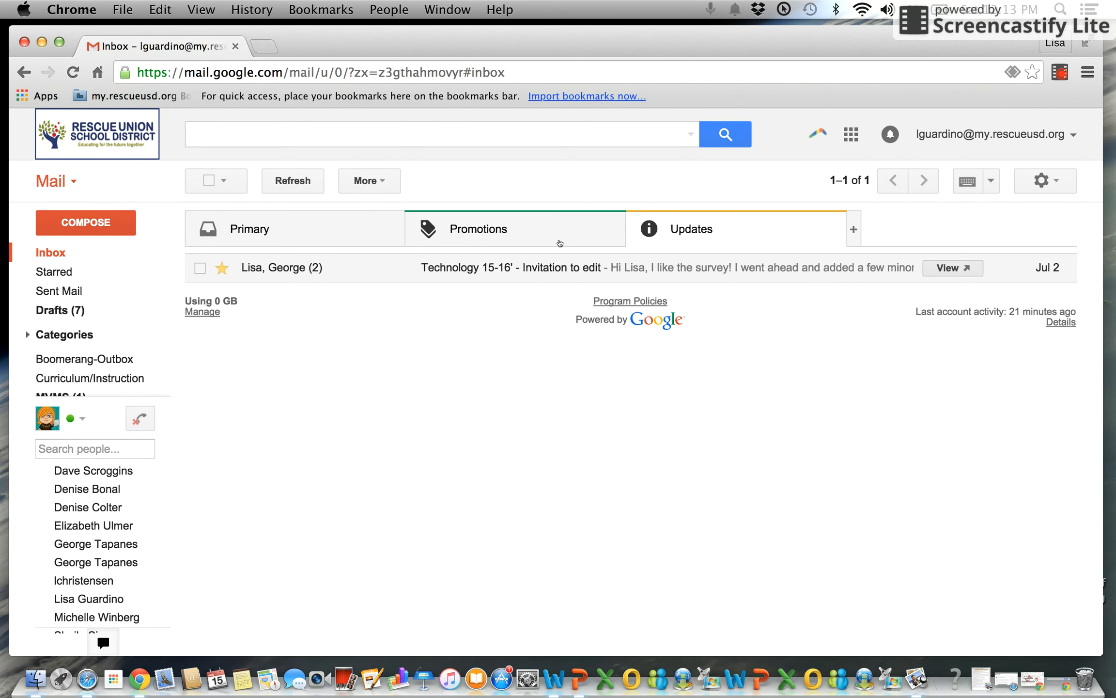
pyautogui.click(535, 240)
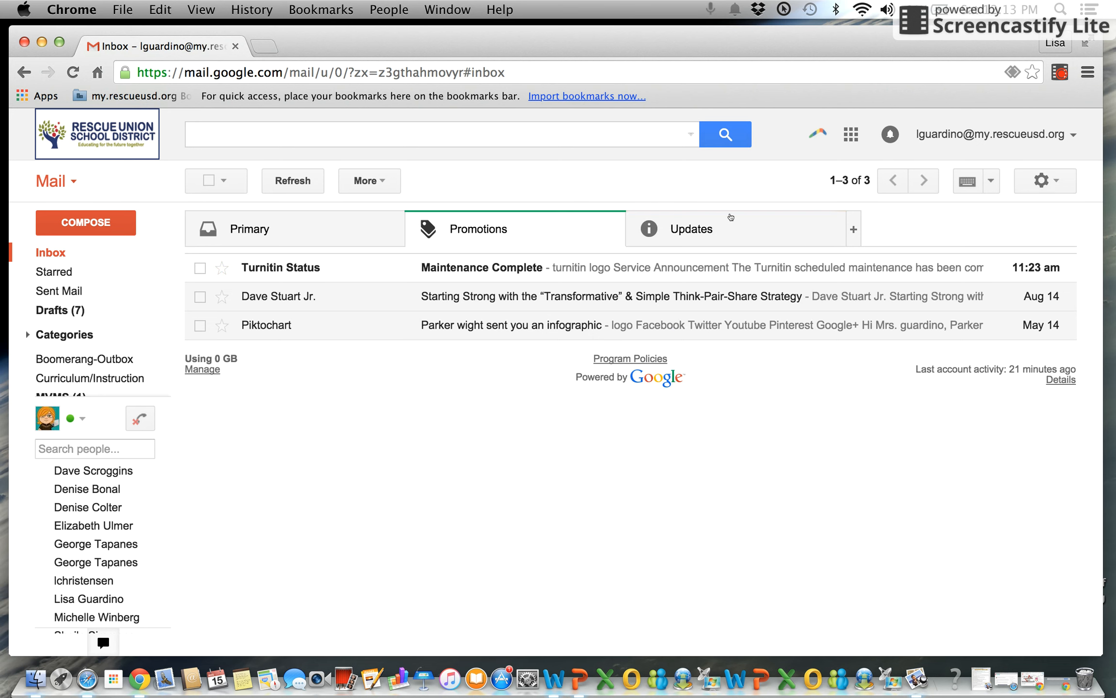
pyautogui.click(856, 236)
pyautogui.click(439, 544)
pyautogui.click(257, 229)
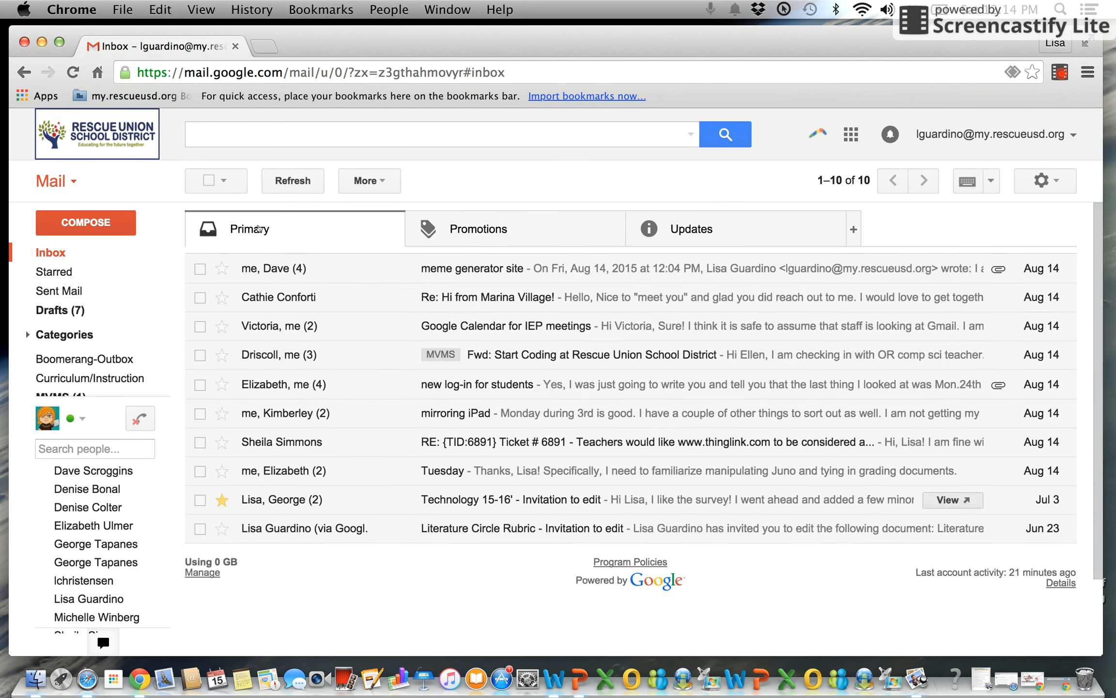
# Star the "Tuesday" conversation in the Primary tab and remove its star again.
pyautogui.moveTo(145, 285)
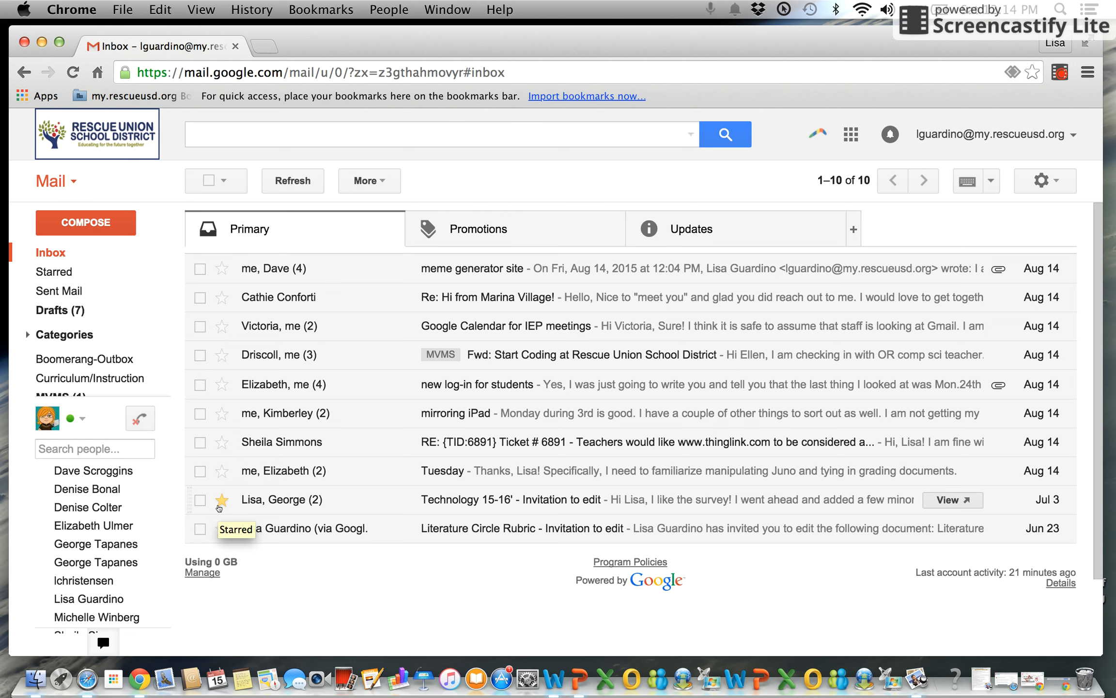
pyautogui.click(222, 471)
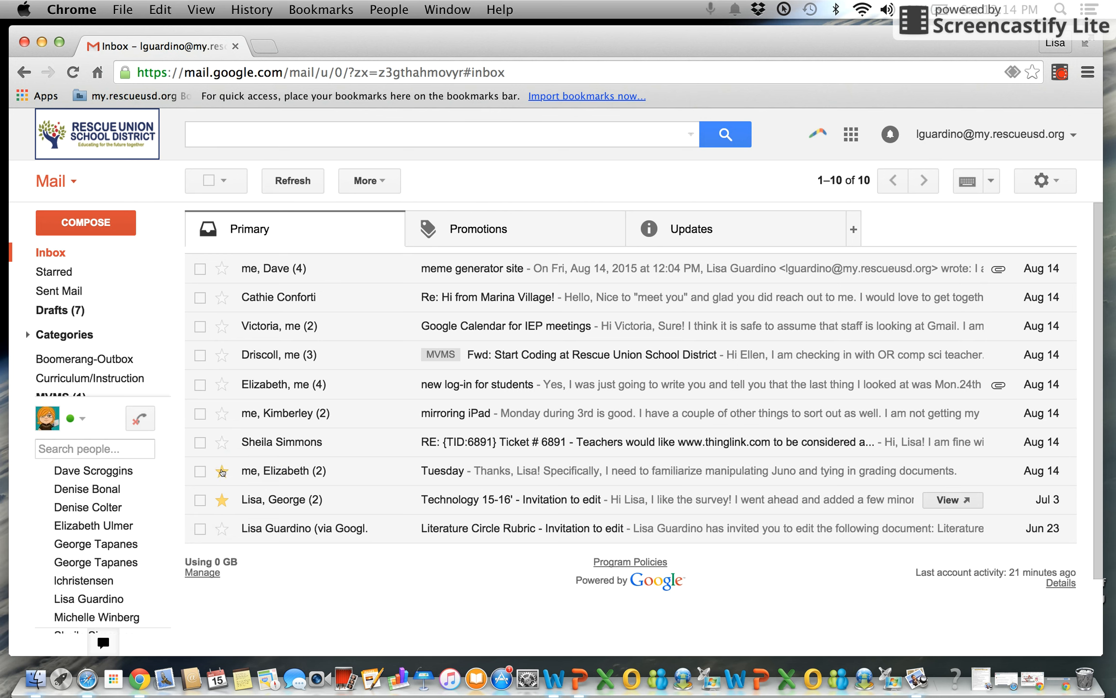
pyautogui.click(222, 471)
# Apply the "4 stars" preset in the general settings.
pyautogui.click(1052, 192)
pyautogui.click(913, 339)
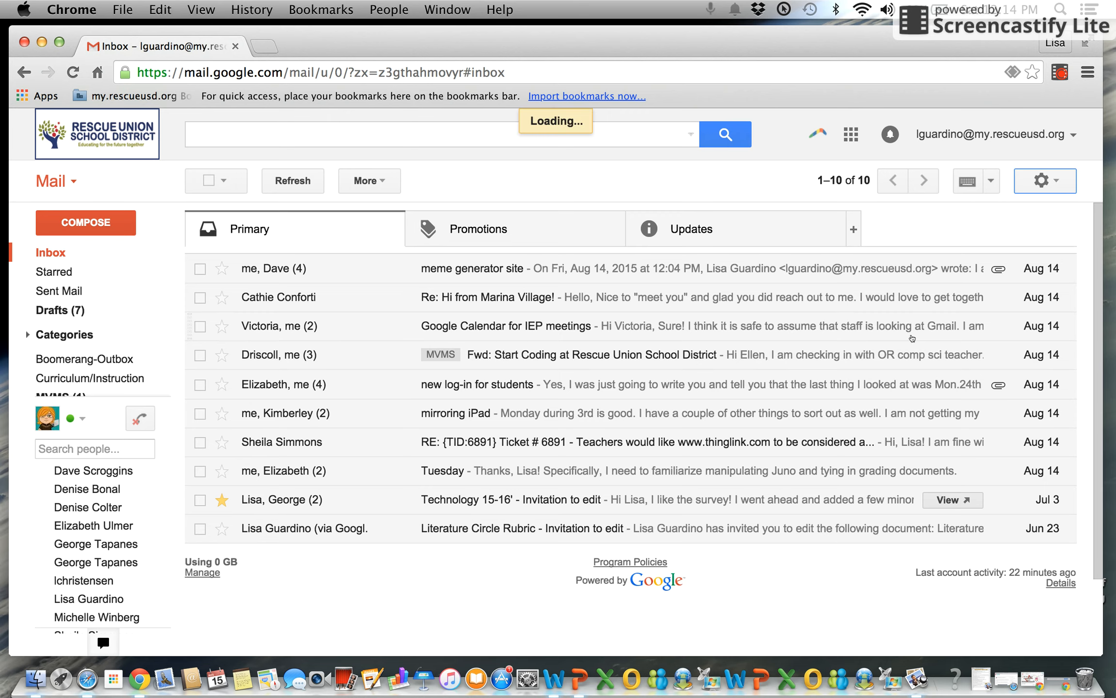
pyautogui.scroll(-5, 647, 482)
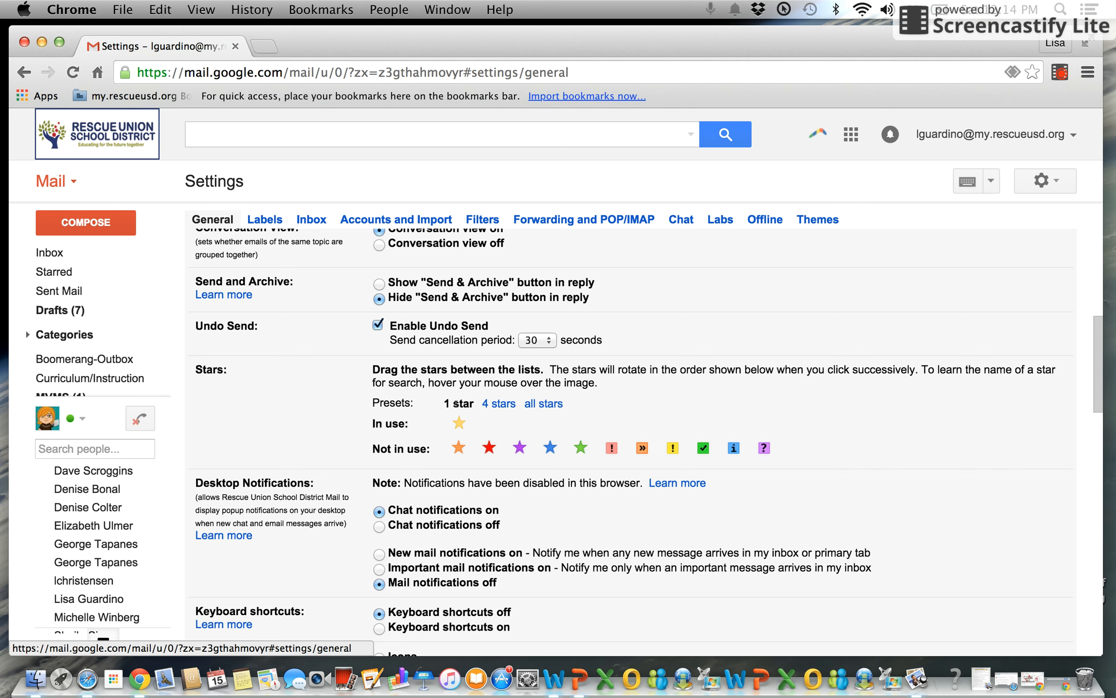
pyautogui.click(500, 403)
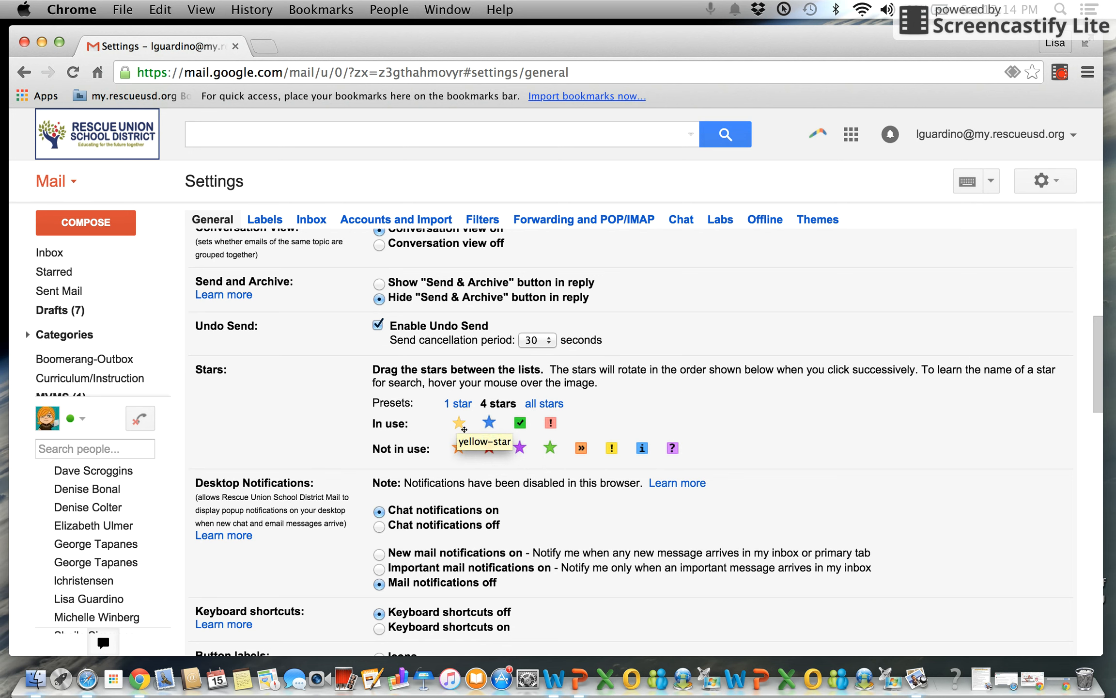
# Replace the blue star with the green star and the red exclamation with the purple question mark among the stars in use, and save.
pyautogui.moveTo(490, 423)
pyautogui.mouseDown()
pyautogui.moveTo(514, 443)
pyautogui.moveTo(553, 451)
pyautogui.moveTo(479, 426)
pyautogui.mouseUp()
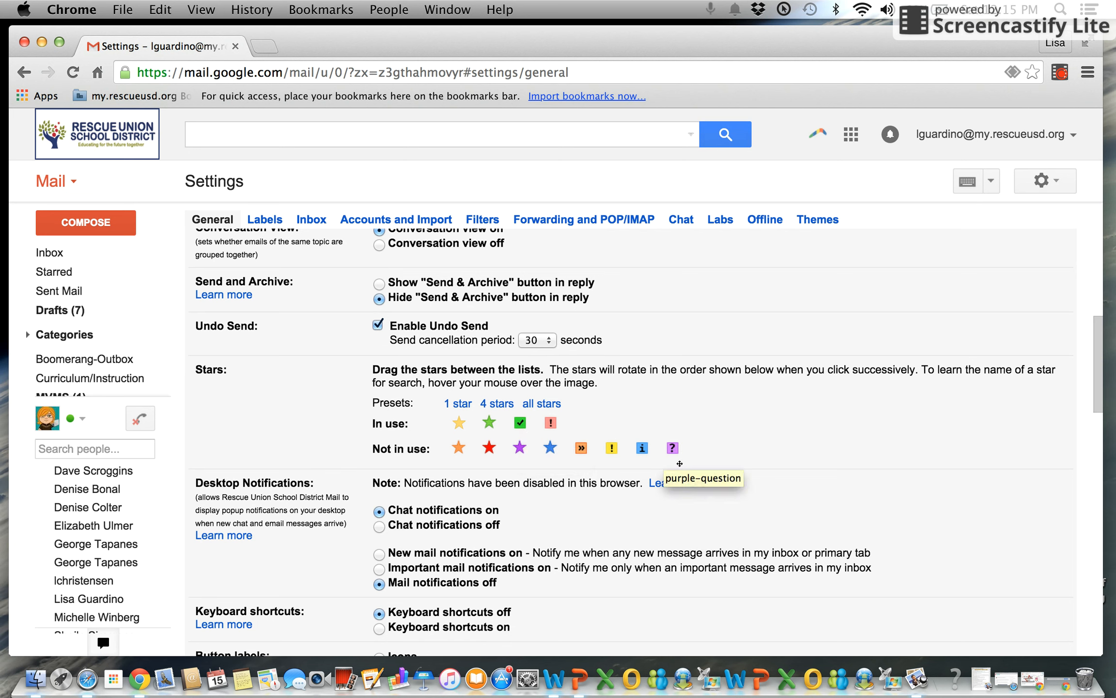
pyautogui.moveTo(675, 453)
pyautogui.mouseDown()
pyautogui.moveTo(551, 422)
pyautogui.moveTo(627, 424)
pyautogui.moveTo(656, 457)
pyautogui.mouseUp()
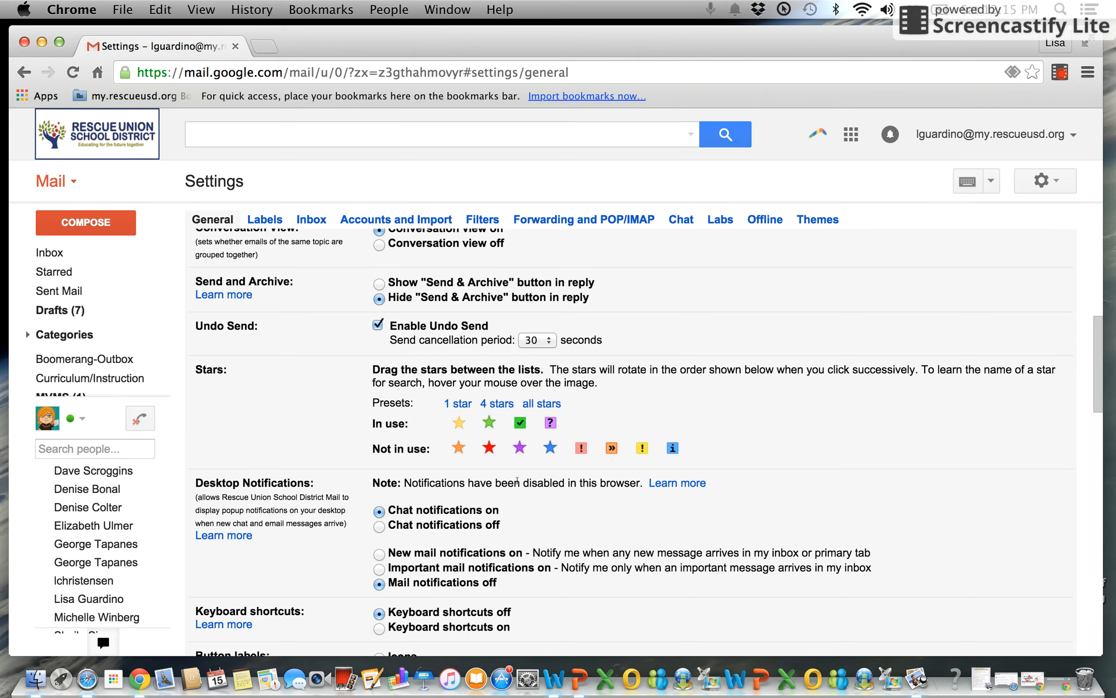
pyautogui.scroll(-15, 533, 460)
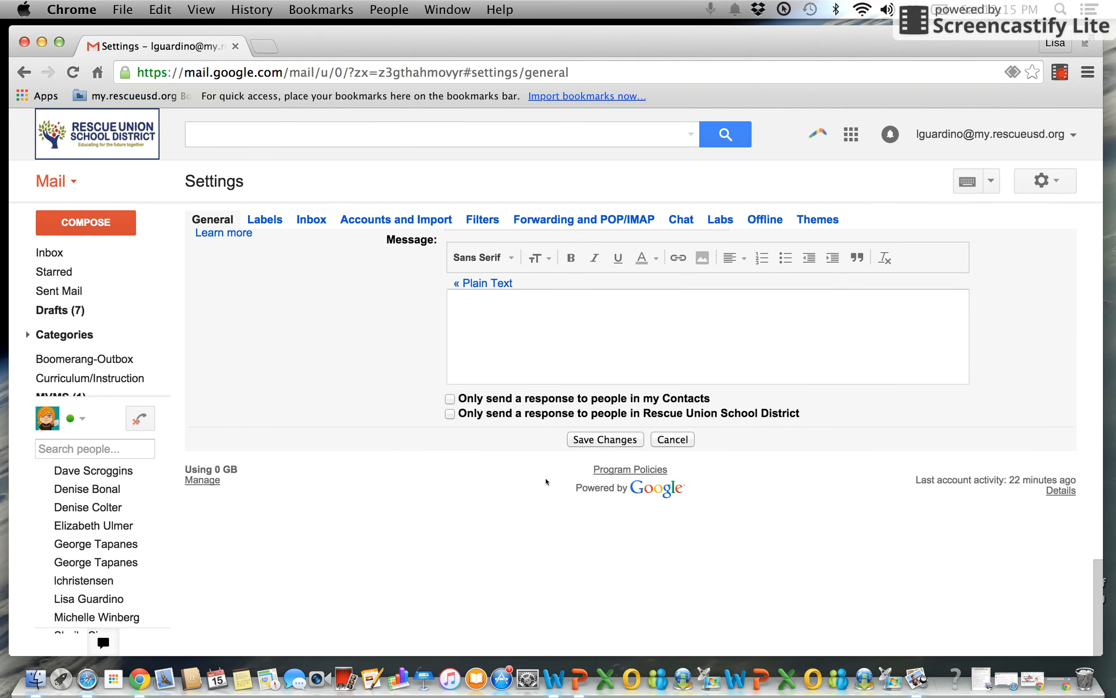
pyautogui.click(603, 442)
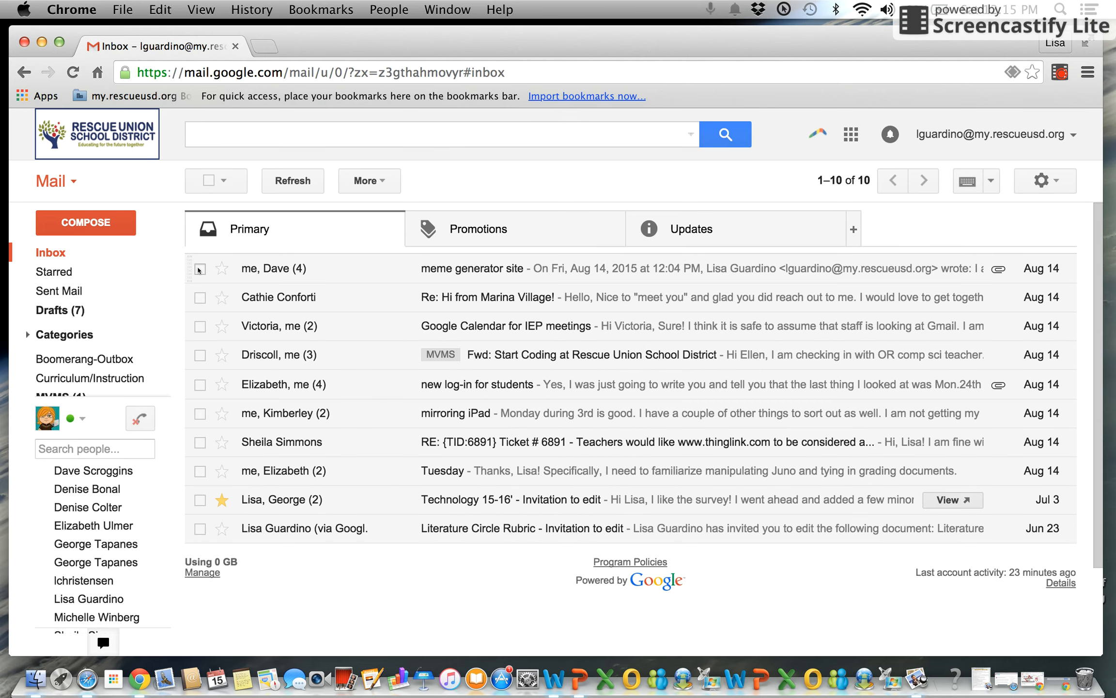
# Cycle the star on the "meme generator site" conversation until it is the green star.
pyautogui.click(221, 273)
pyautogui.click(221, 273)
pyautogui.click(221, 273)
pyautogui.click(222, 272)
pyautogui.click(222, 273)
pyautogui.click(221, 273)
# Expand the sidebar's label list to view the additional labels.
pyautogui.moveTo(153, 368)
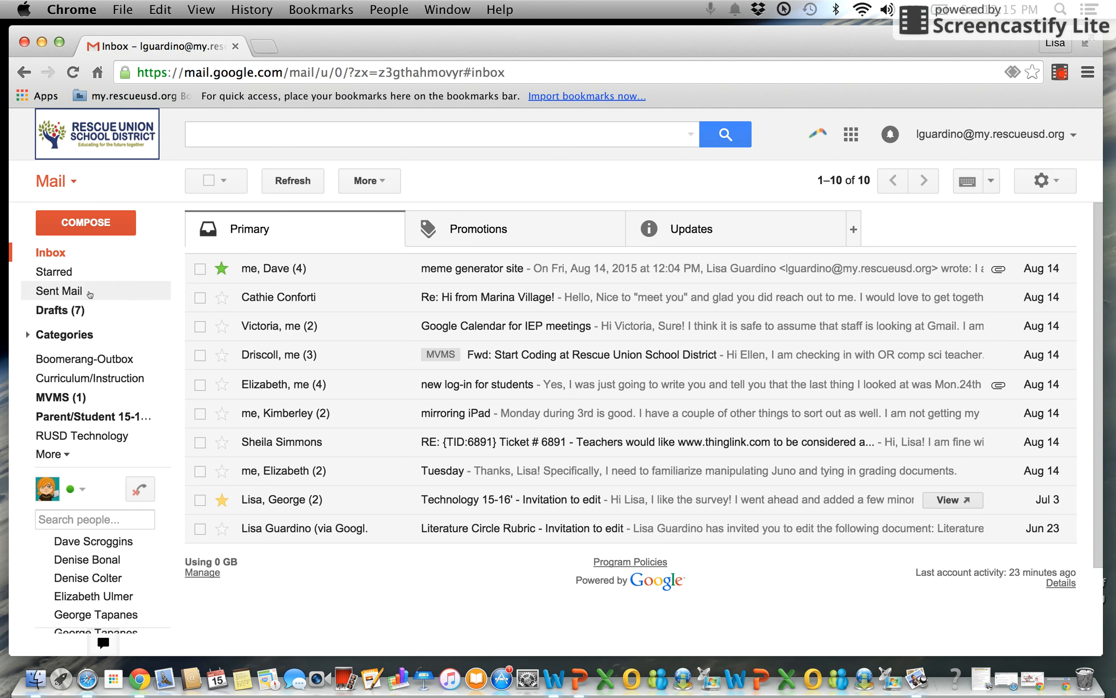
pyautogui.click(66, 455)
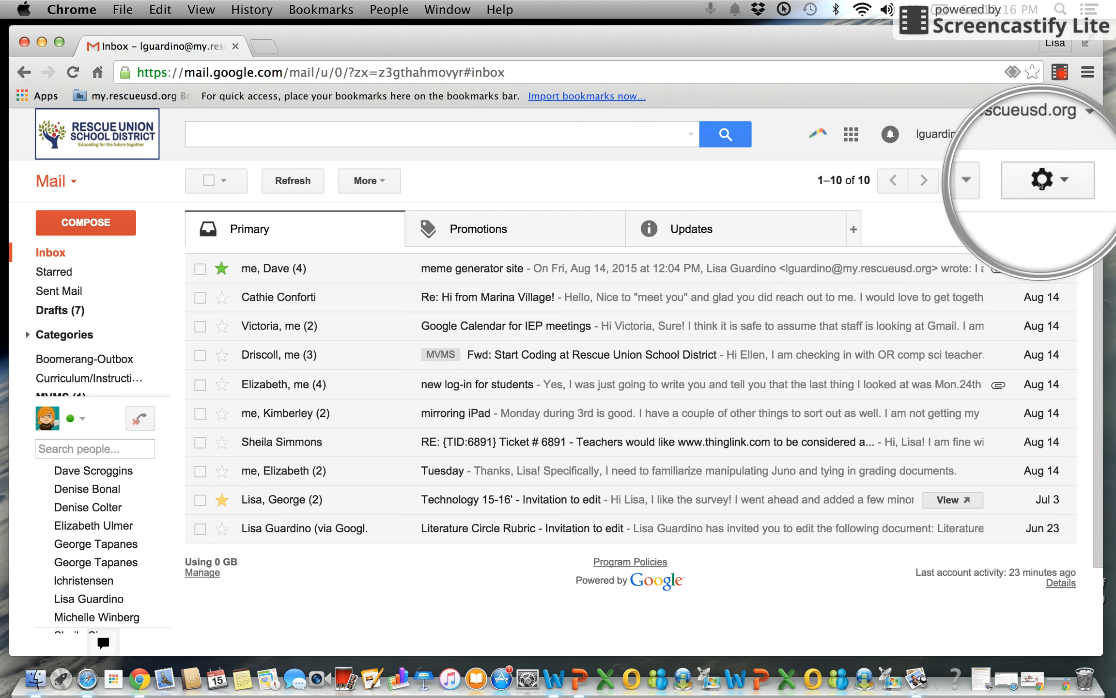
# Rename the "Parent/Student 15-16" label to "Parent/Student Email 15-16" in the label settings.
pyautogui.click(1040, 183)
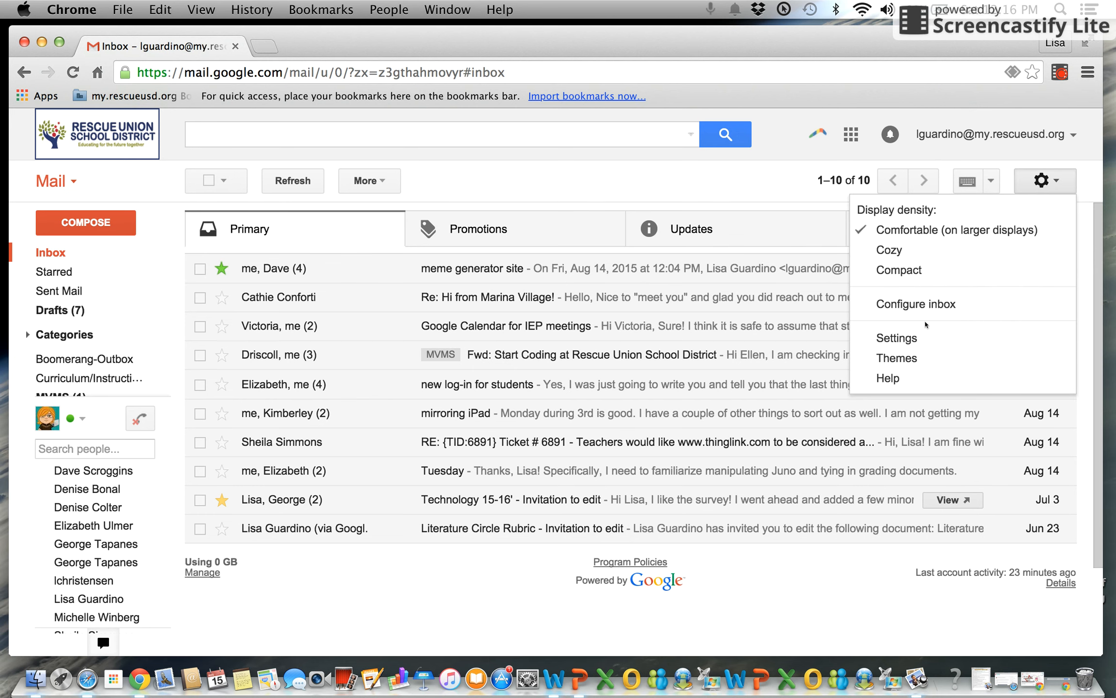
pyautogui.click(902, 339)
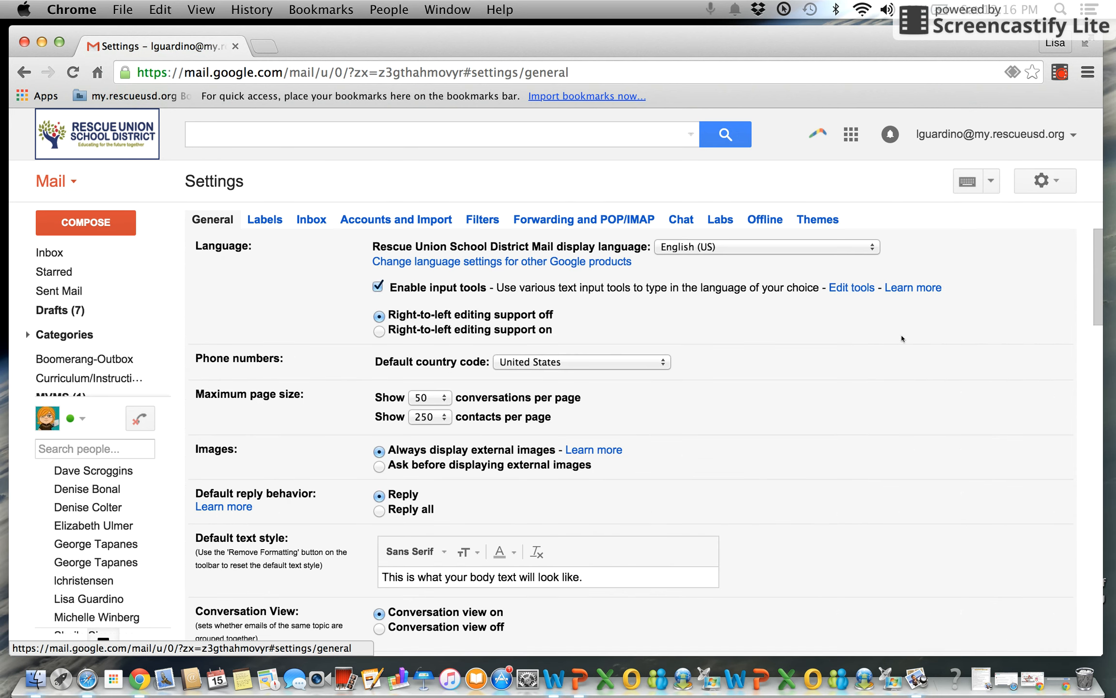
pyautogui.click(266, 220)
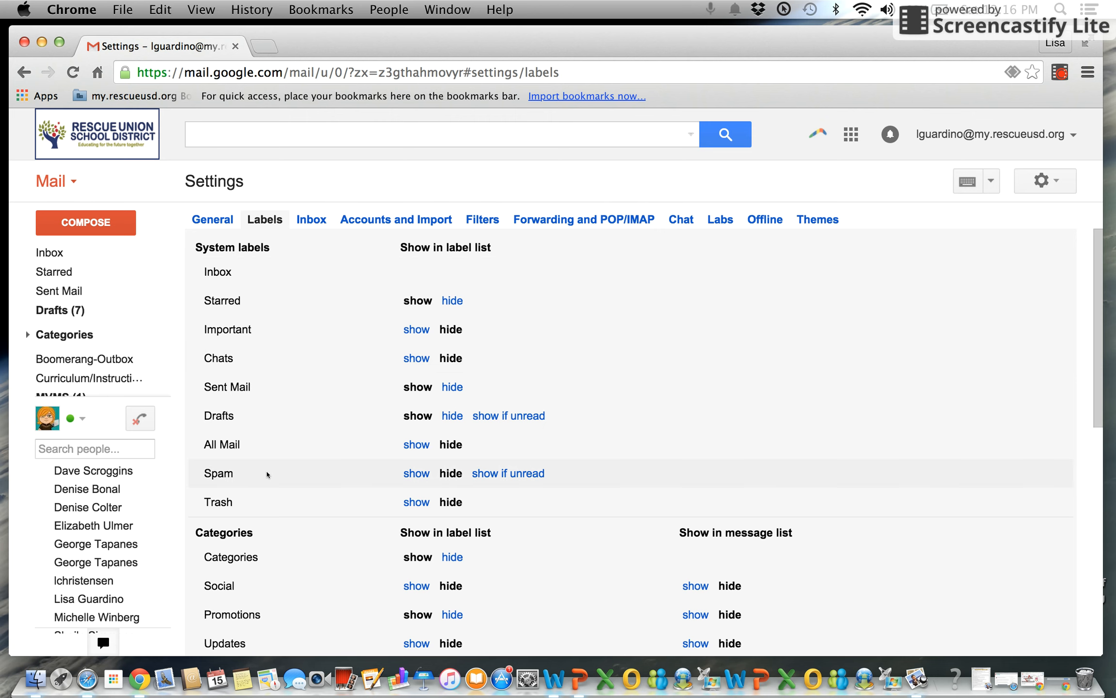
pyautogui.scroll(-3, 309, 482)
pyautogui.scroll(-2, 308, 482)
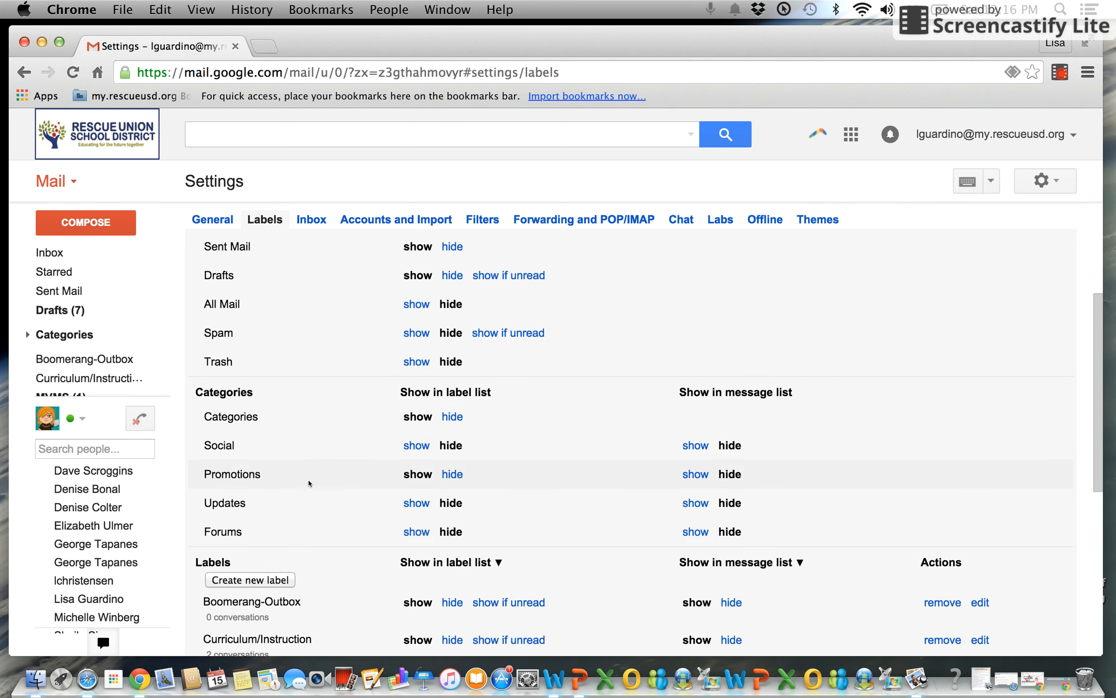
pyautogui.scroll(-3, 343, 456)
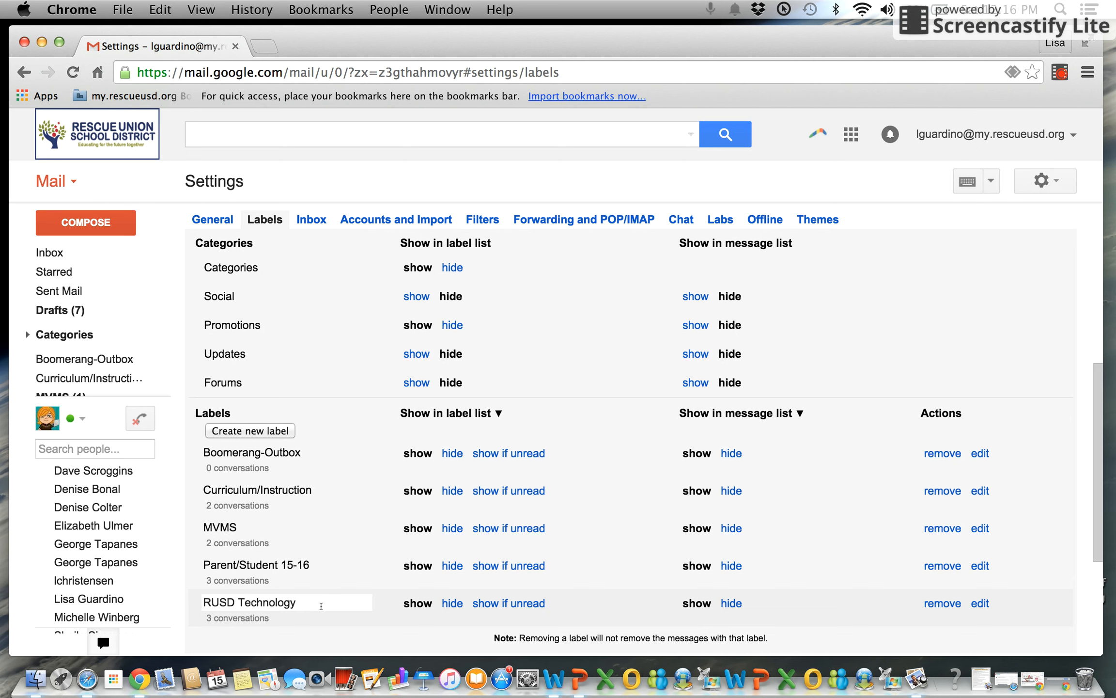
pyautogui.click(281, 564)
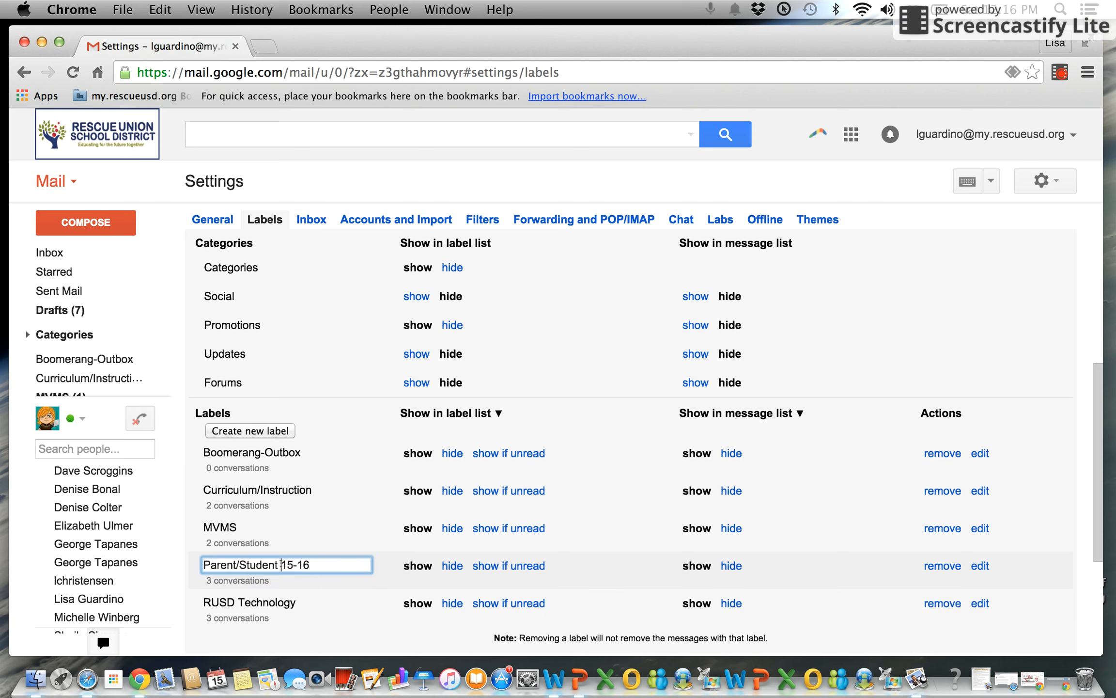
pyautogui.write('Email')
pyautogui.click(316, 599)
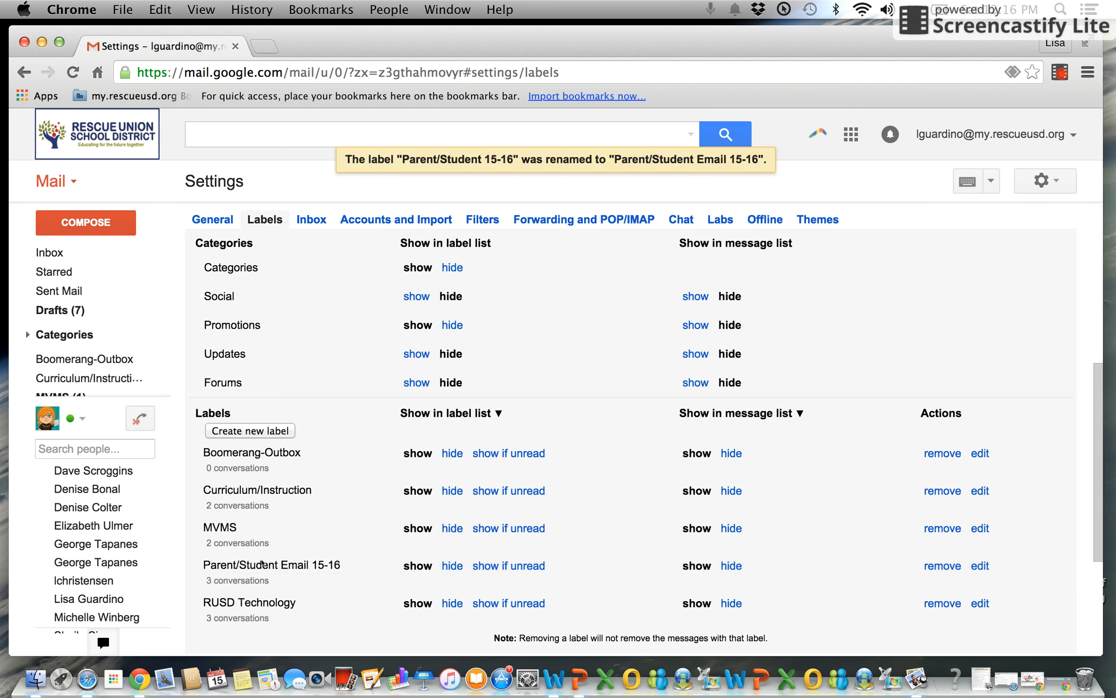
# Create a new label named "ELA" nested under the "Curriculum/Instruction" label.
pyautogui.click(251, 431)
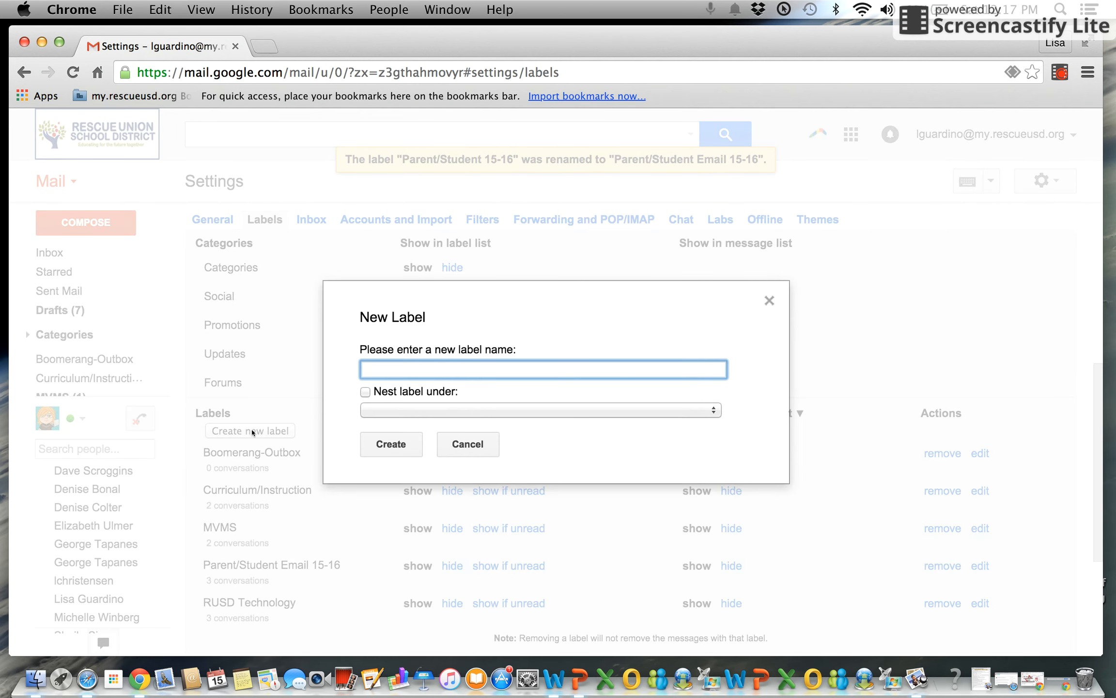
pyautogui.write('a')
pyautogui.press('BackSpace')
pyautogui.write('ELA')
pyautogui.click(417, 411)
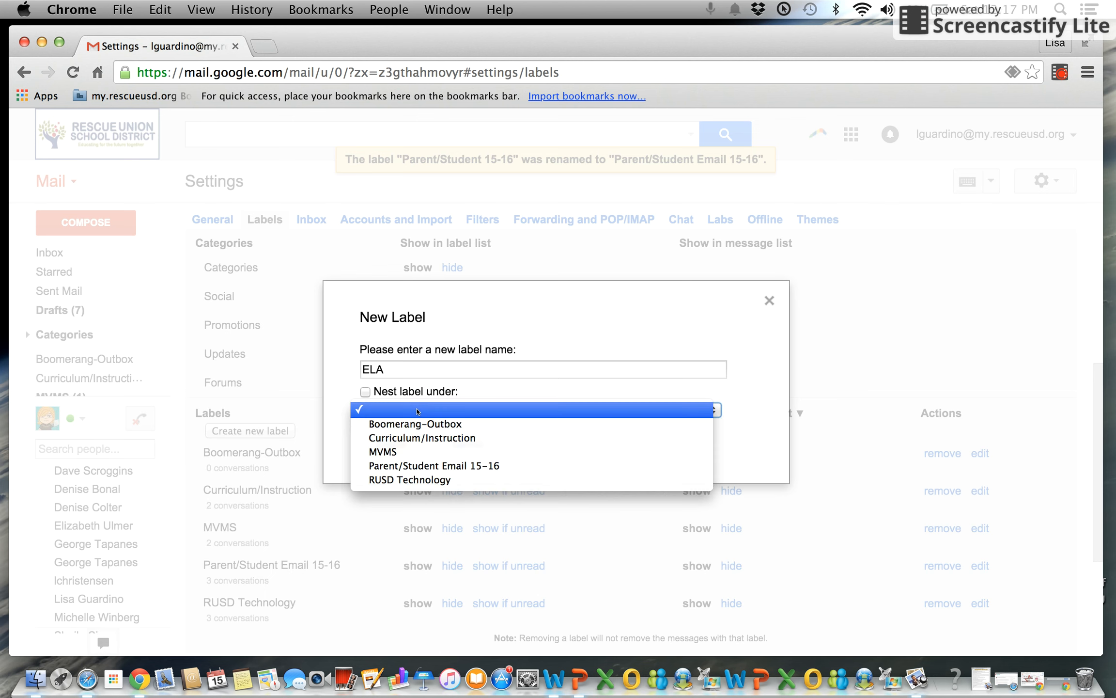
pyautogui.click(426, 438)
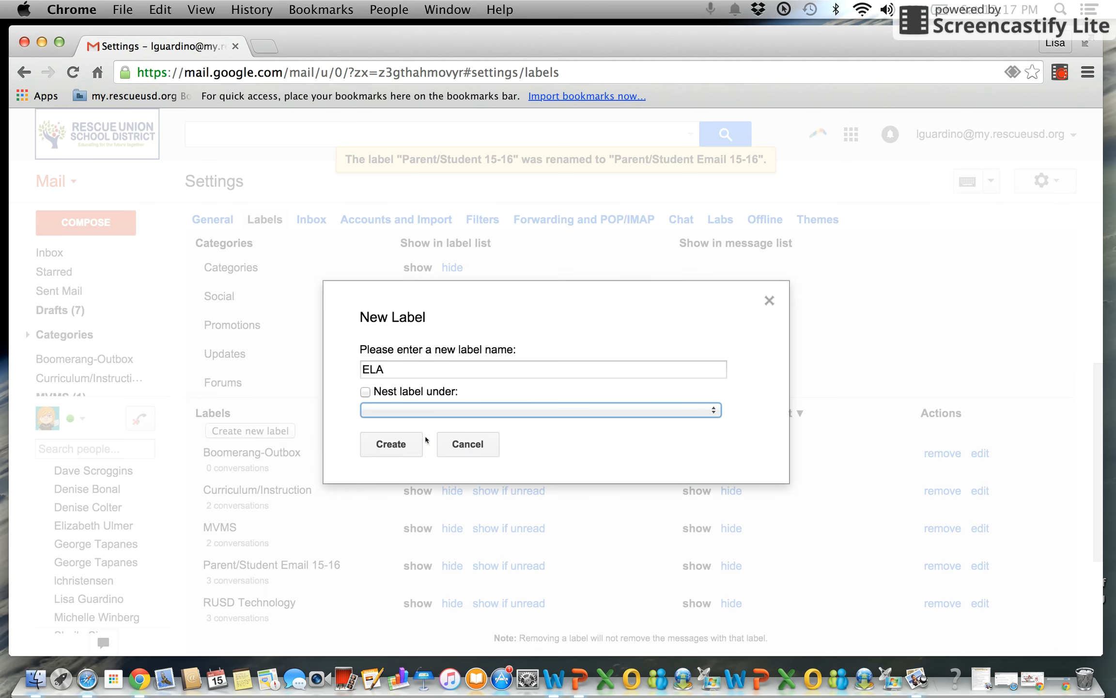
pyautogui.click(390, 445)
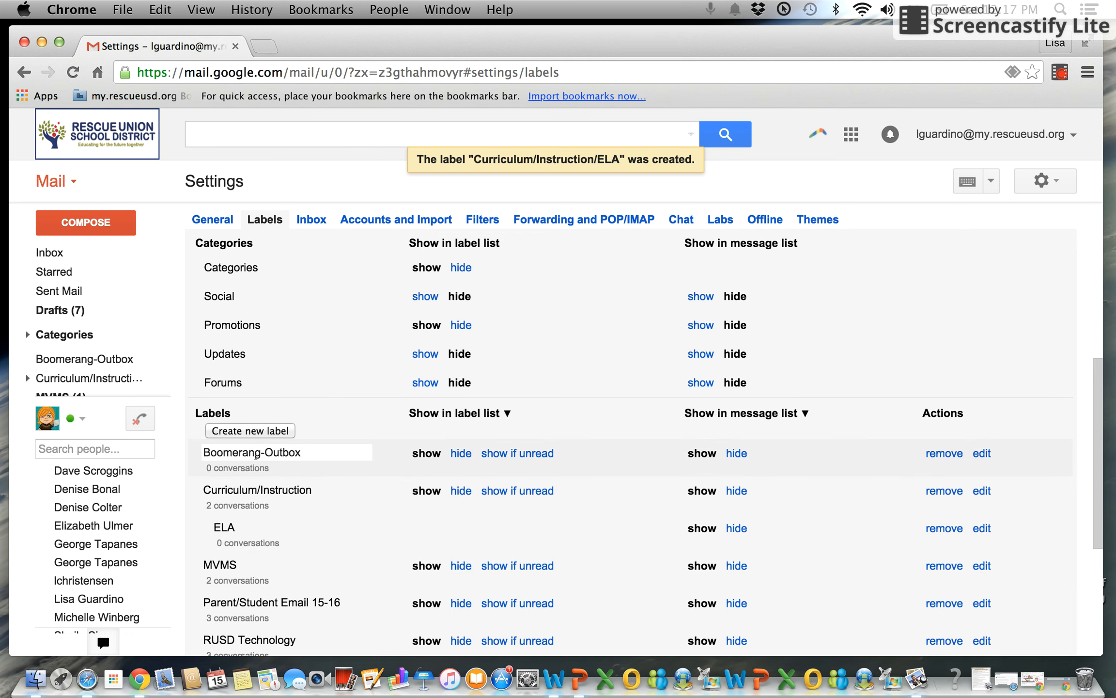
# Remove the "ELA" label nested under "Curriculum/Instruction" and confirm its deletion.
pyautogui.click(943, 529)
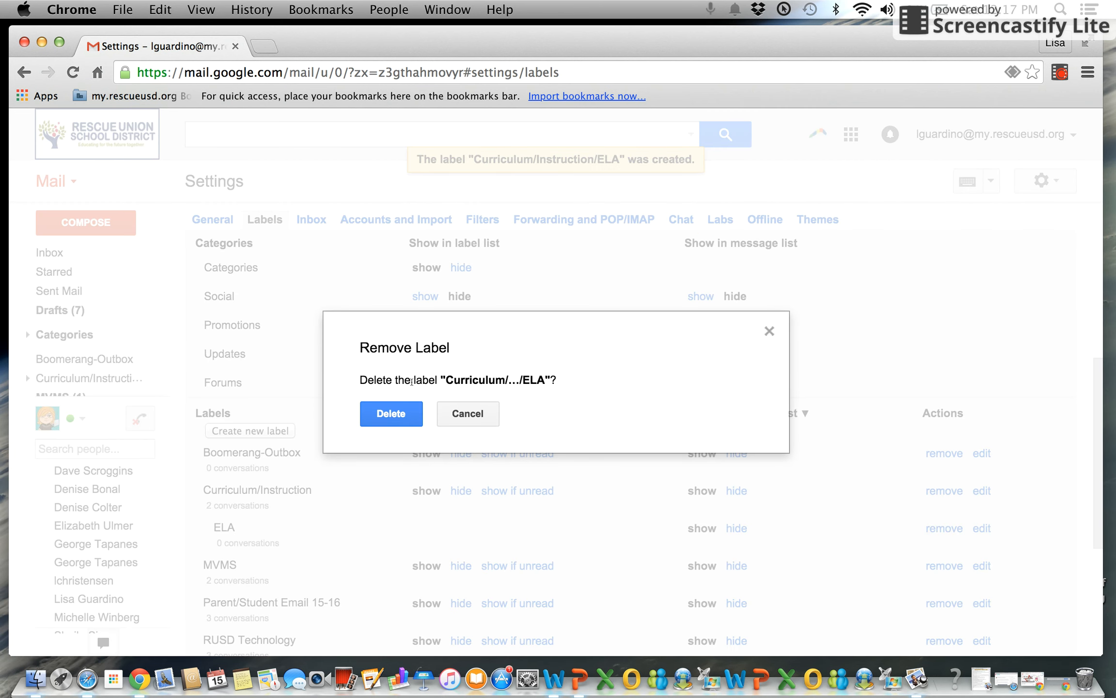
pyautogui.click(408, 412)
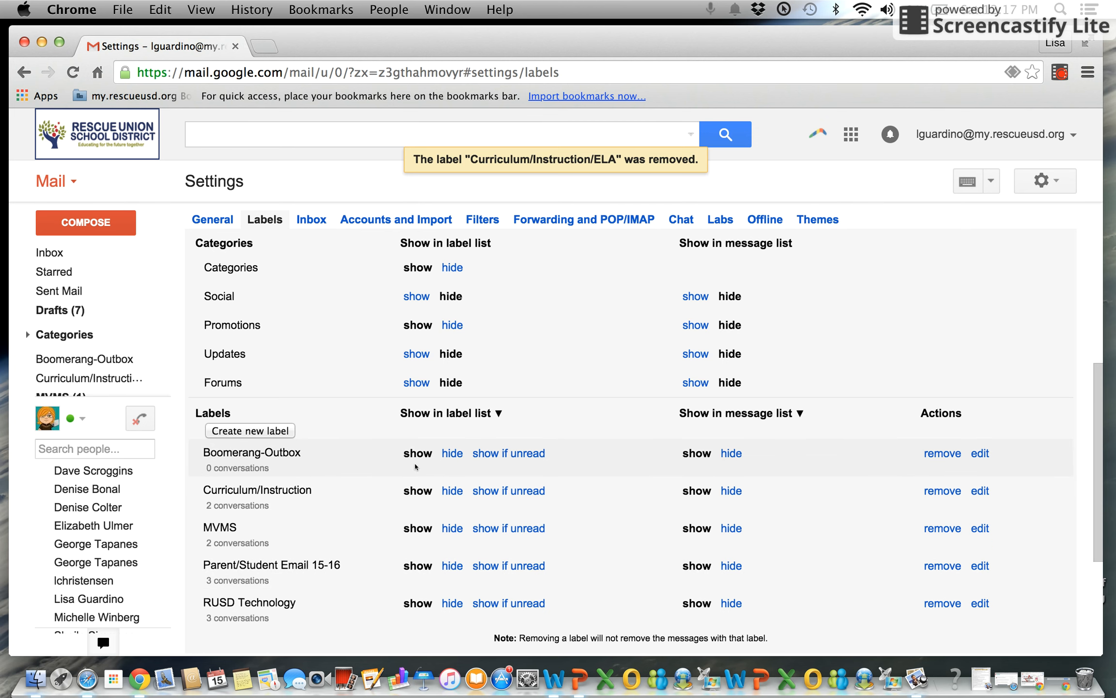
# Hide the Sent Mail system label from the label list and set All Mail and Trash to show.
pyautogui.moveTo(78, 427)
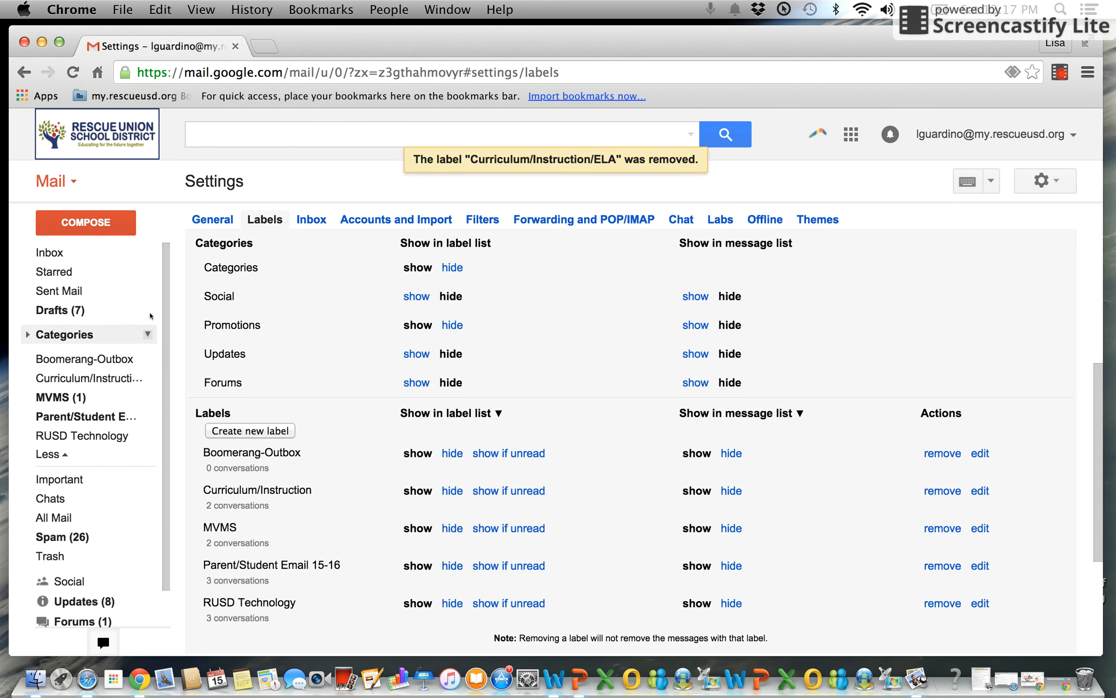
pyautogui.scroll(6, 389, 372)
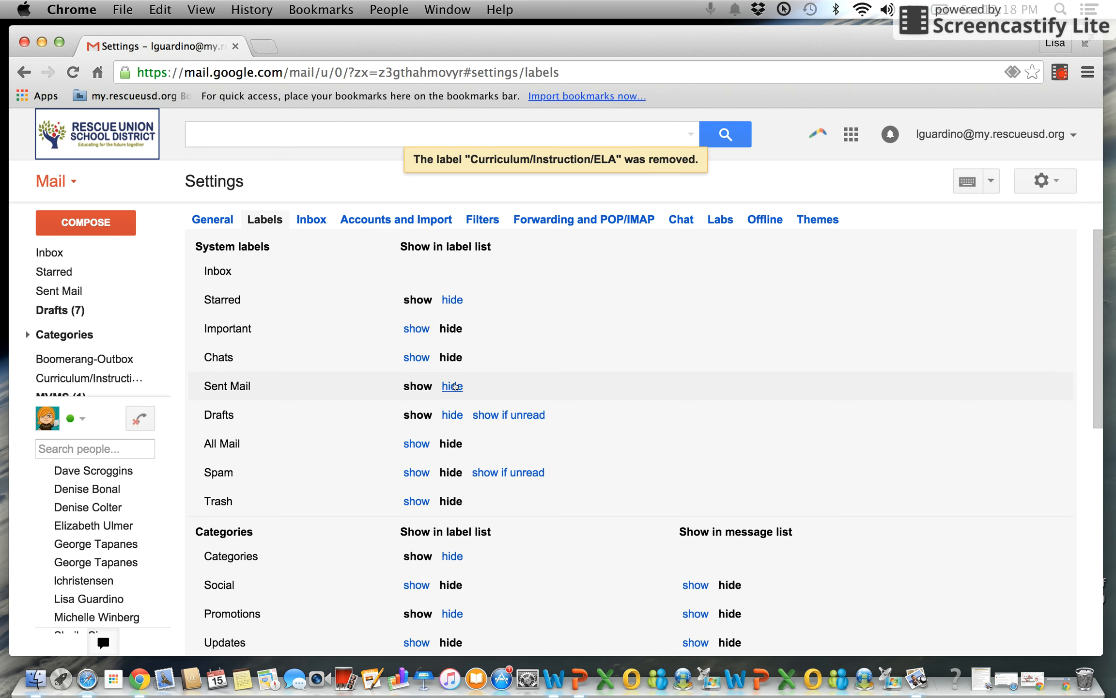
pyautogui.moveTo(97, 292)
pyautogui.click(451, 386)
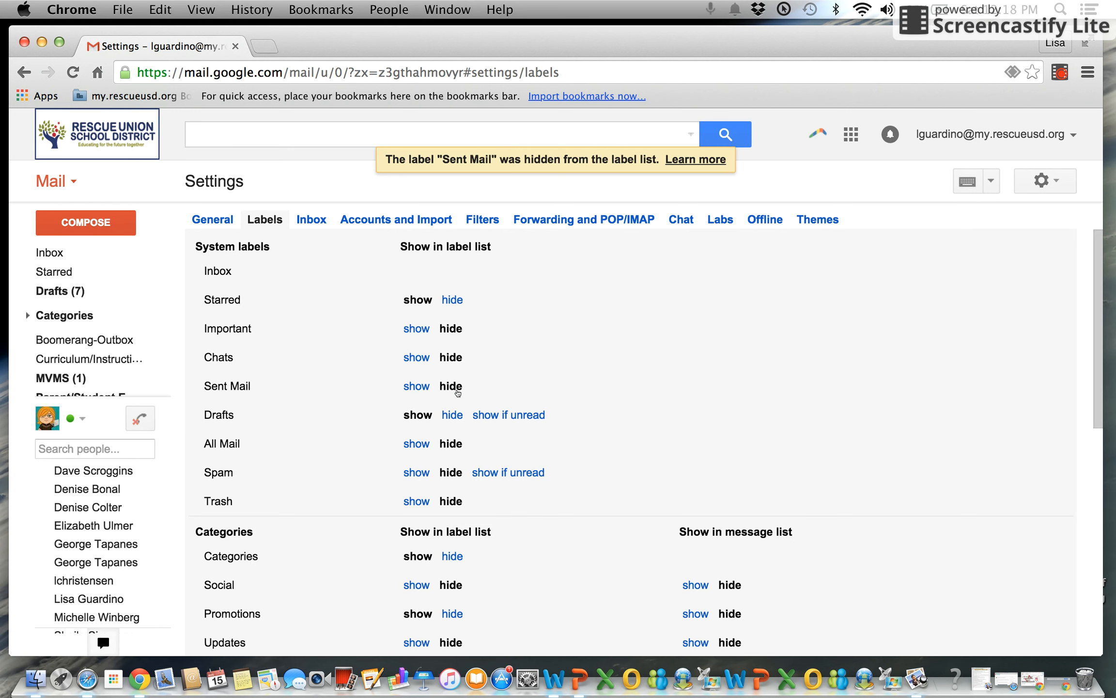
pyautogui.click(416, 443)
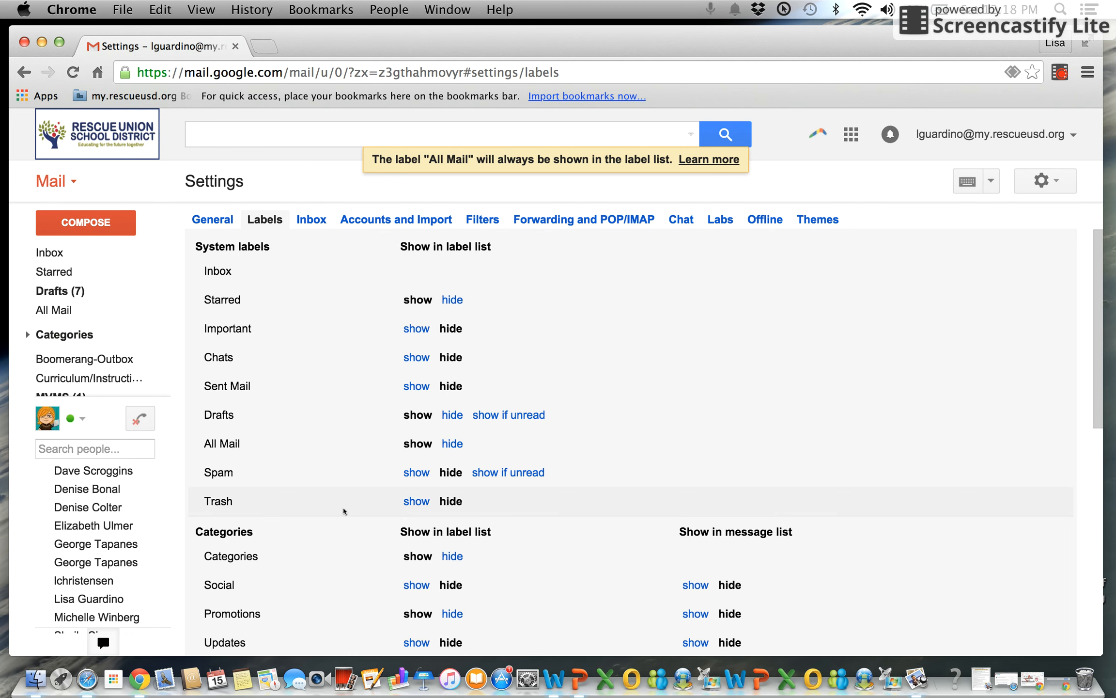
pyautogui.click(417, 502)
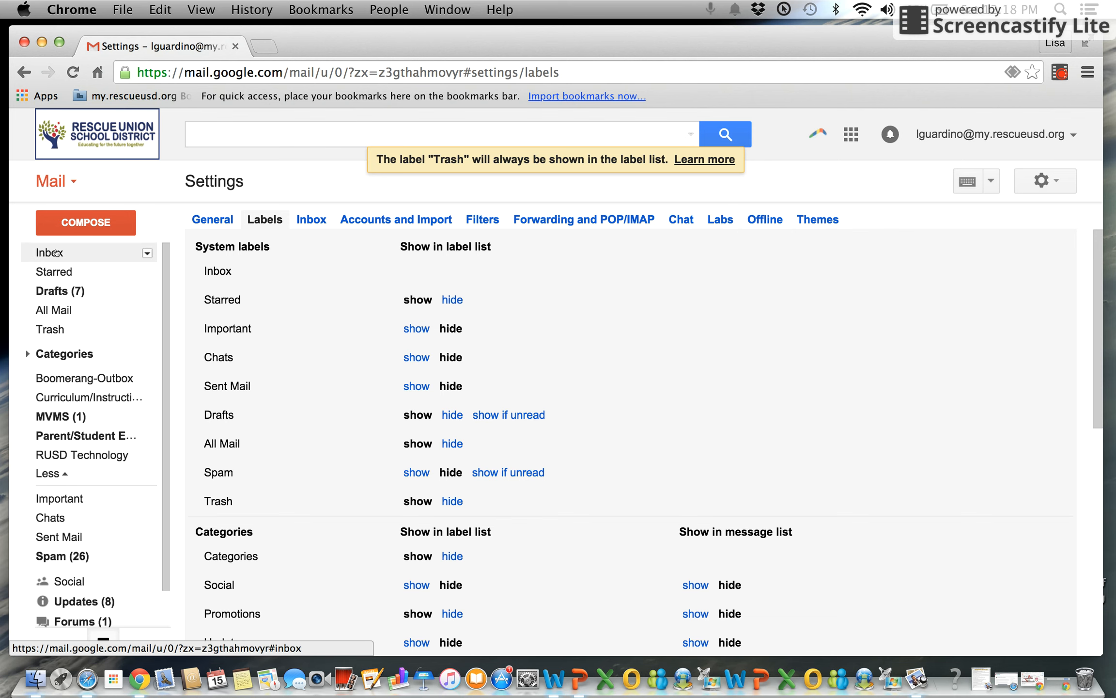
# Return to the inbox from the label settings and select the "meme generator site" conversation.
pyautogui.scroll(-10, 352, 422)
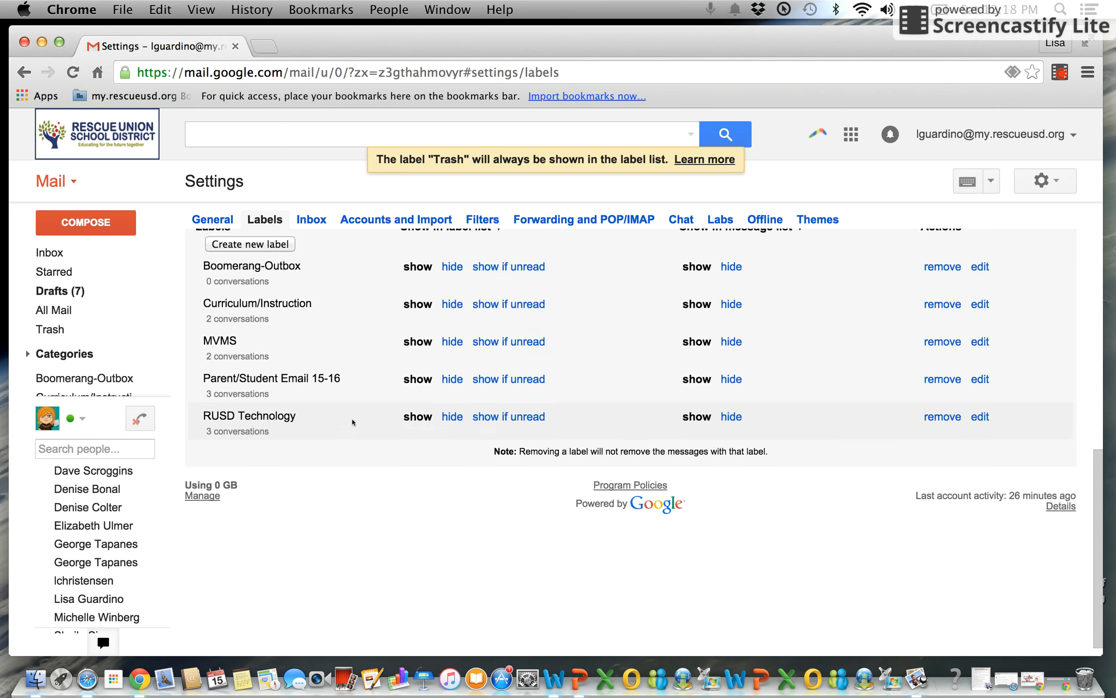
pyautogui.scroll(10, 352, 422)
pyautogui.click(44, 250)
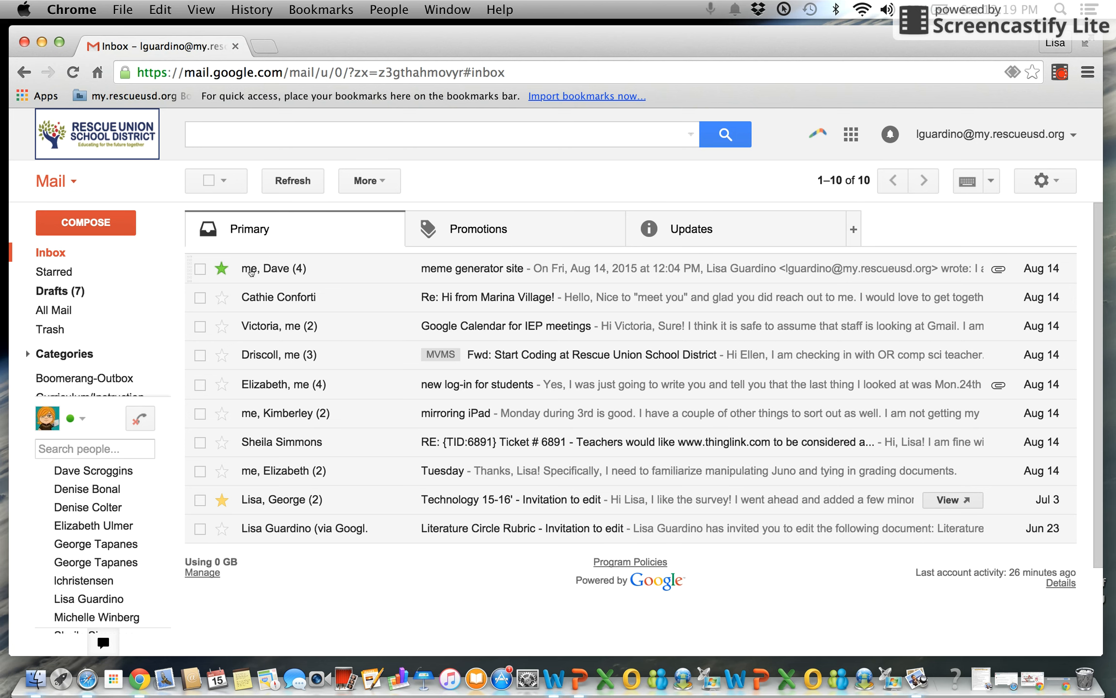
pyautogui.click(203, 269)
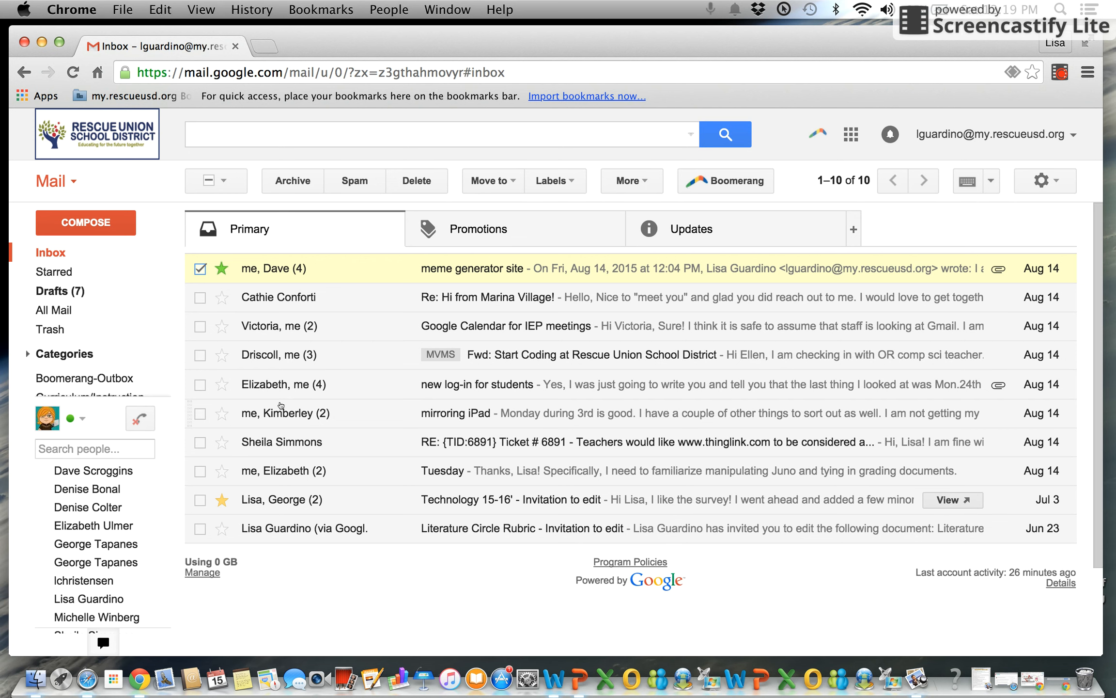
# Search the mail for a contact's messages by first name using the suggested address, then clear the search and return to the inbox.
pyautogui.click(222, 129)
pyautogui.write('george')
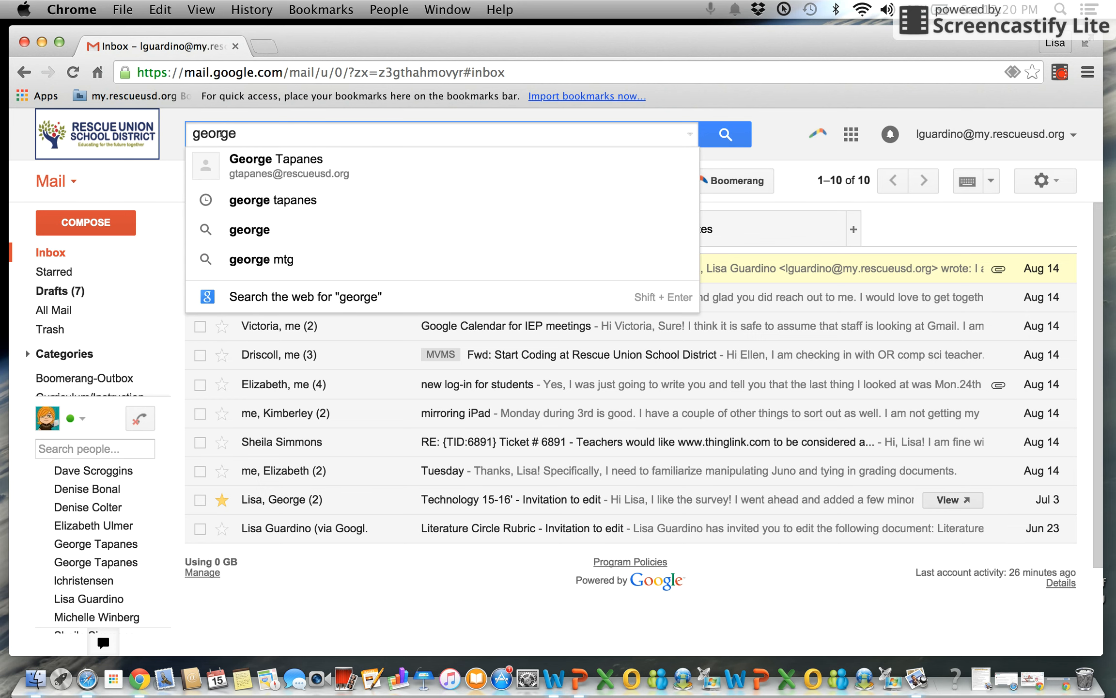
pyautogui.click(262, 170)
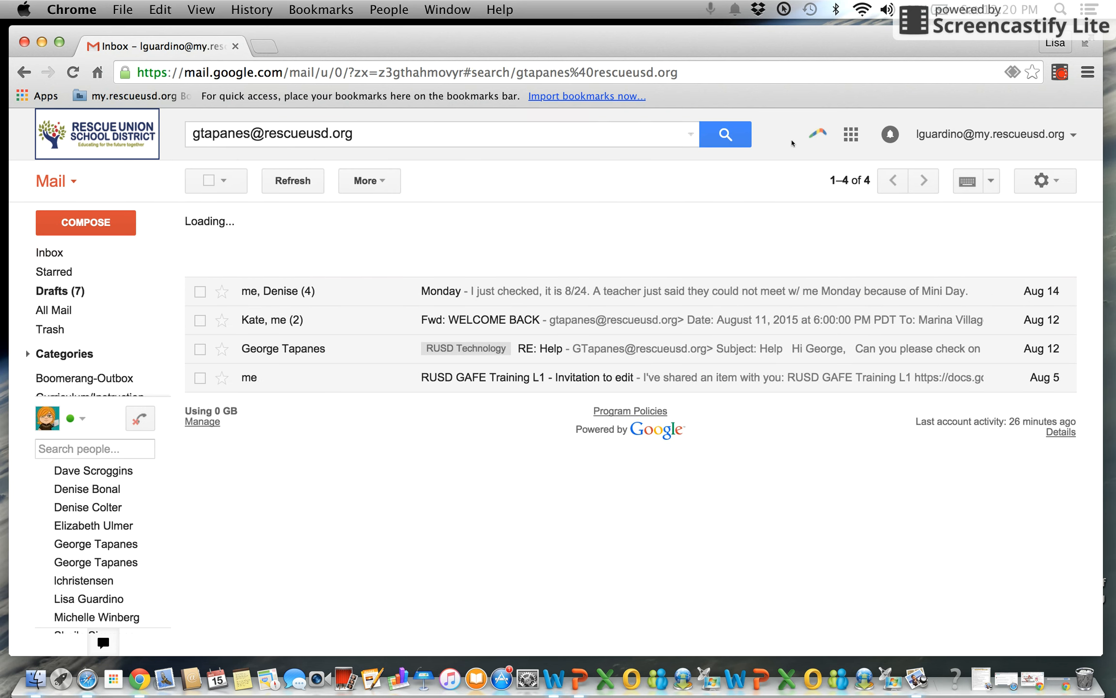
pyautogui.moveTo(362, 136); pyautogui.dragTo(183, 134)
pyautogui.press('BackSpace')
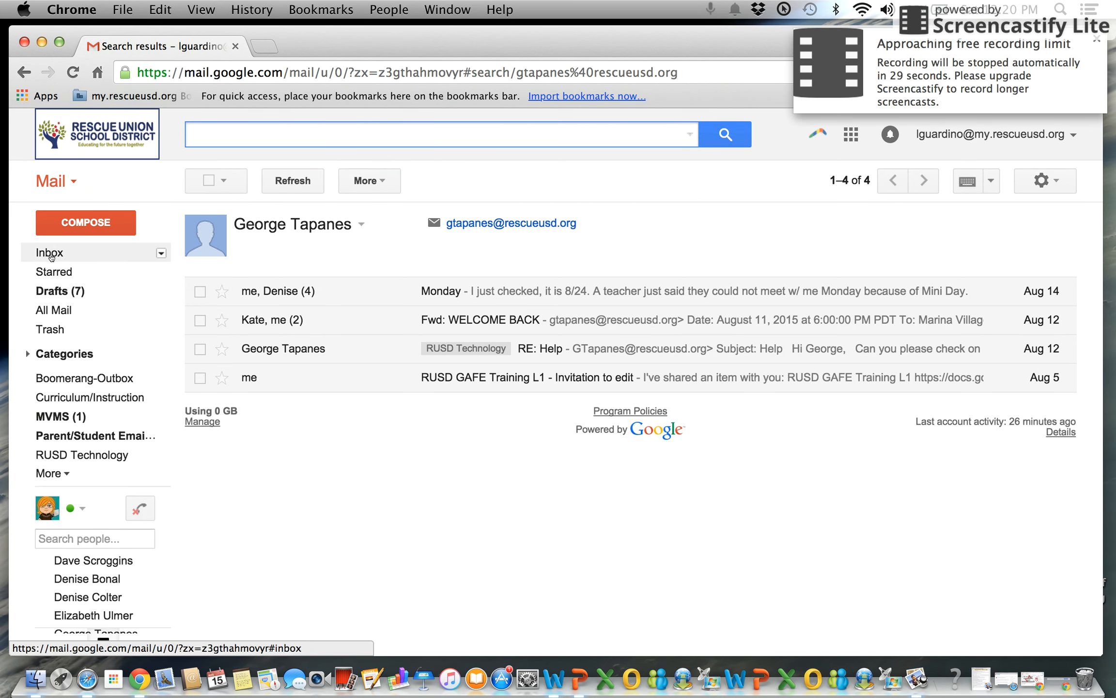
pyautogui.click(50, 253)
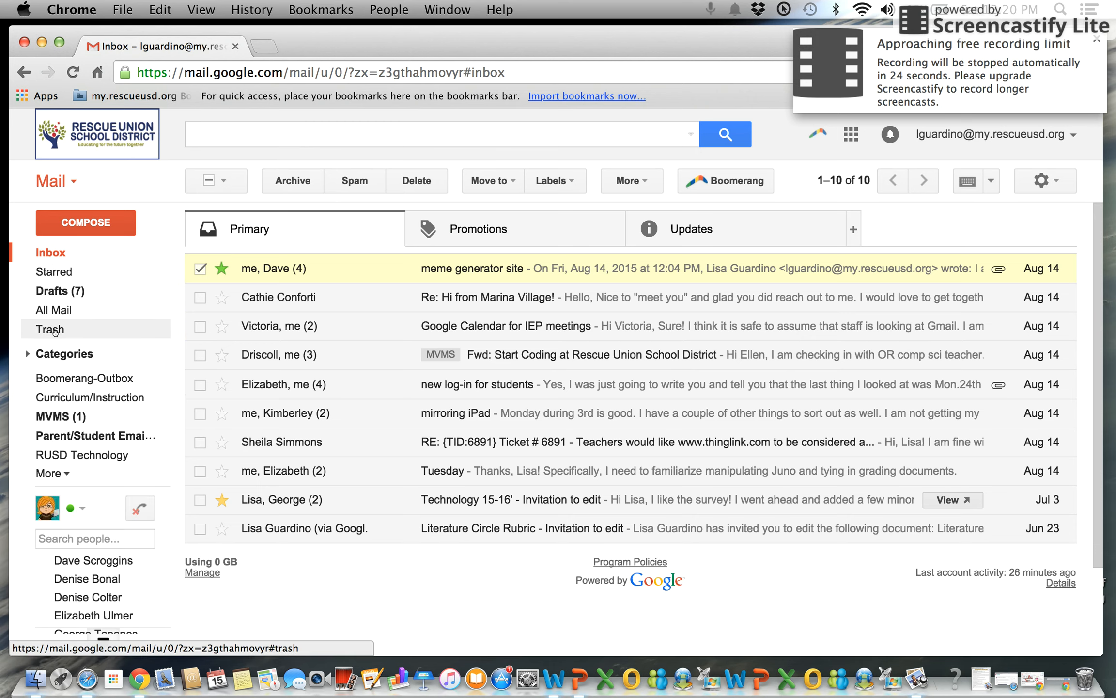
# Open All Mail to view the messages stored across the whole mailbox.
pyautogui.click(54, 312)
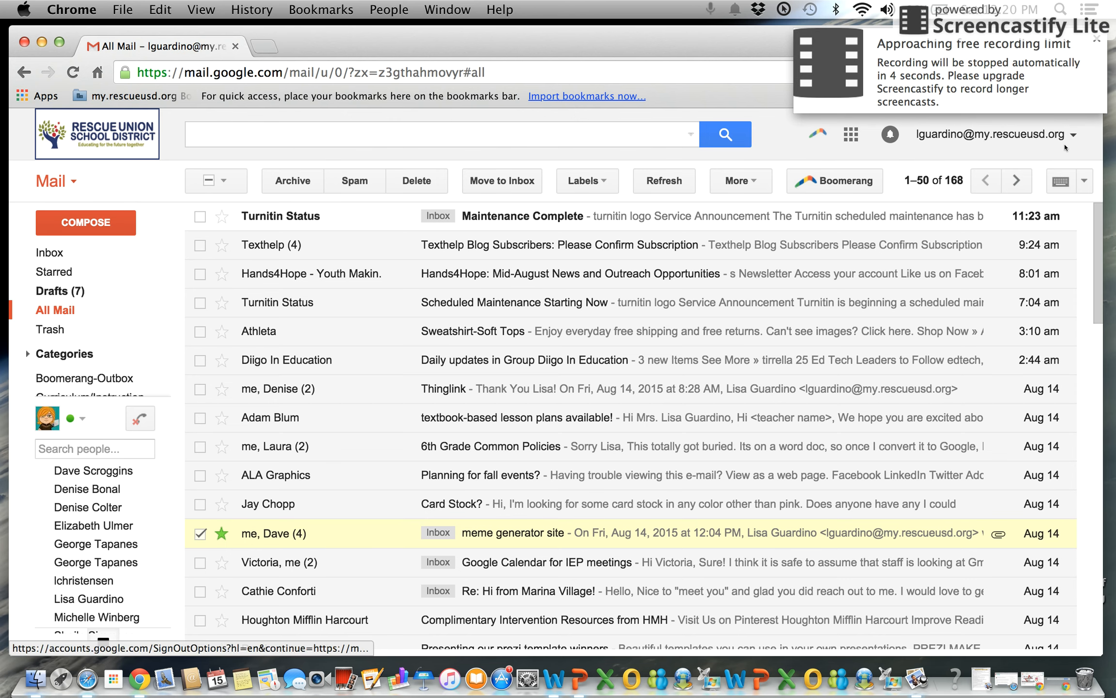
pyautogui.click(1097, 39)
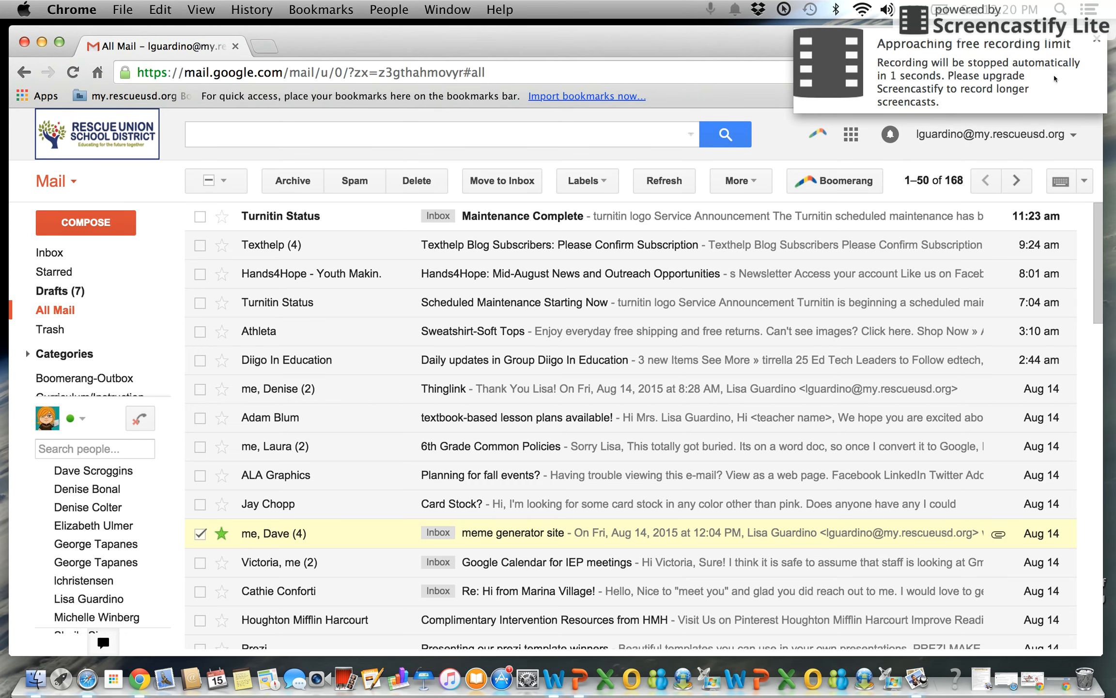